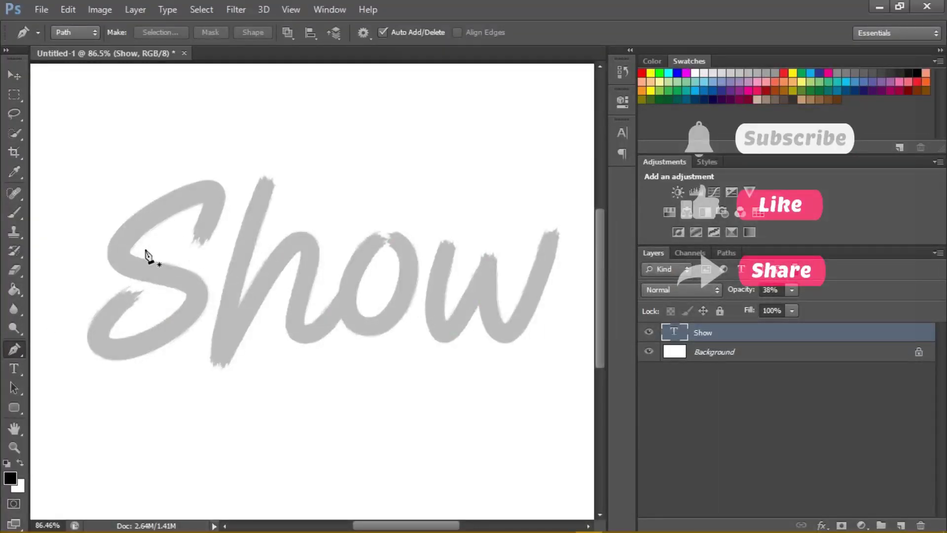
Pen-trace a smooth curved path from the top of the S down to its tail
scroll(143, 245, "up", 1, "alt")
scroll(221, 238, "left", 1)
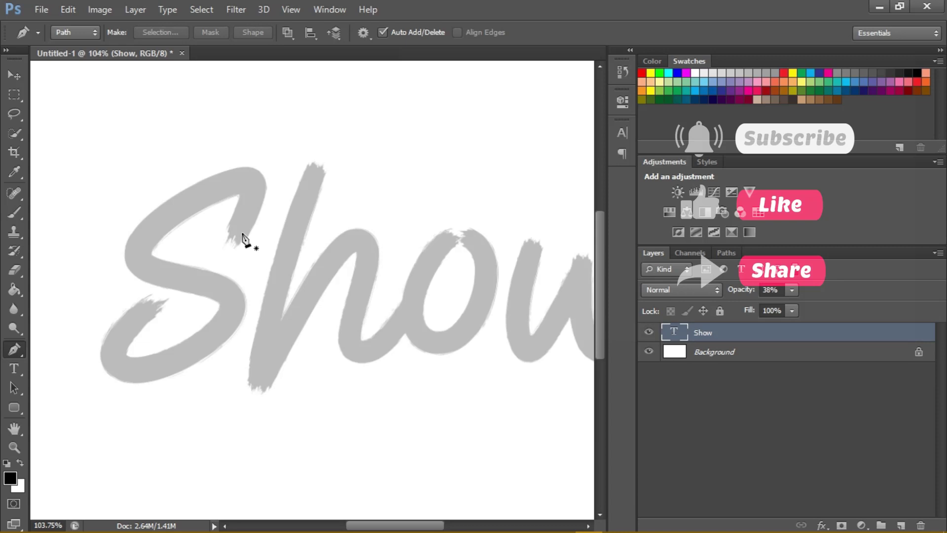
left_click(241, 236)
left_click_drag(241, 174, 204, 181)
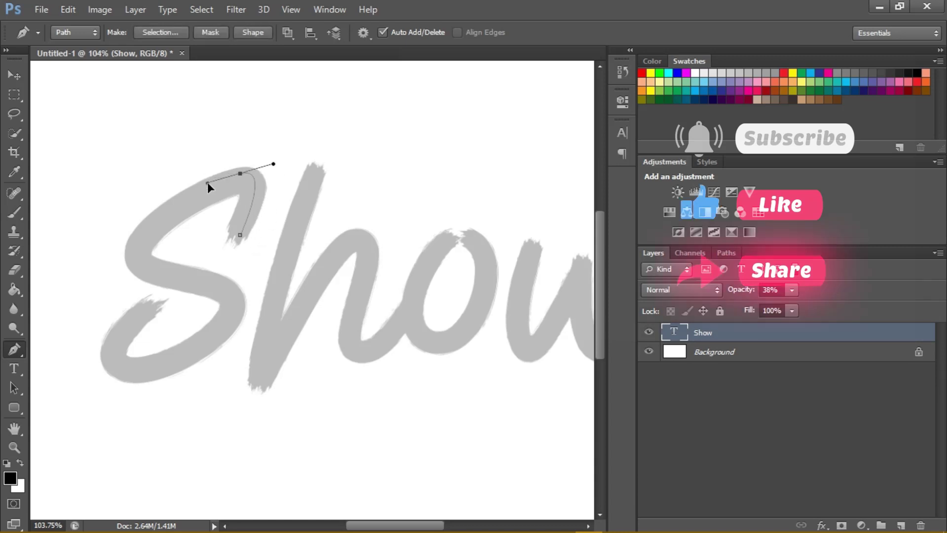
left_click_drag(138, 266, 176, 295)
left_click_drag(237, 306, 236, 326)
mouse_move(115, 368)
left_mouse_down()
mouse_move(86, 342)
mouse_move(102, 349)
mouse_move(97, 340)
left_mouse_up()
left_click(143, 308)
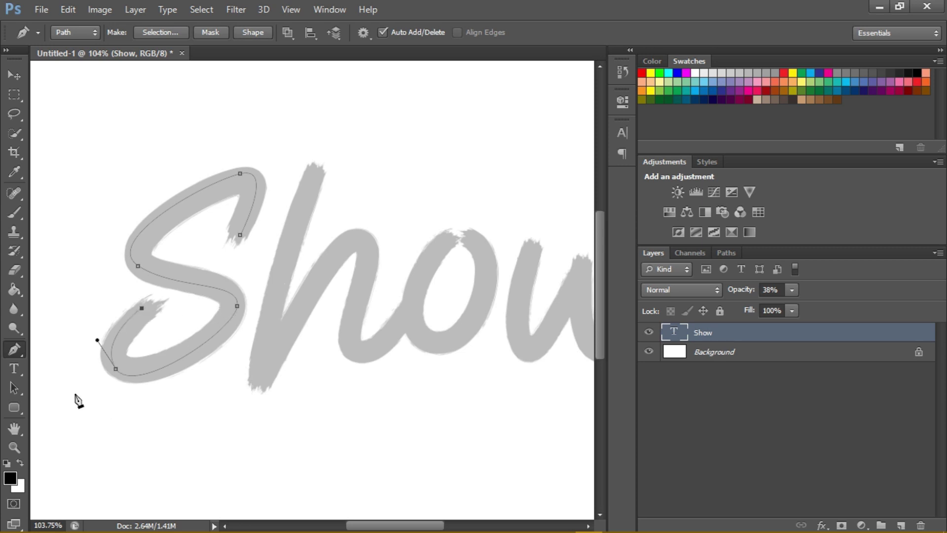
left_click(15, 386)
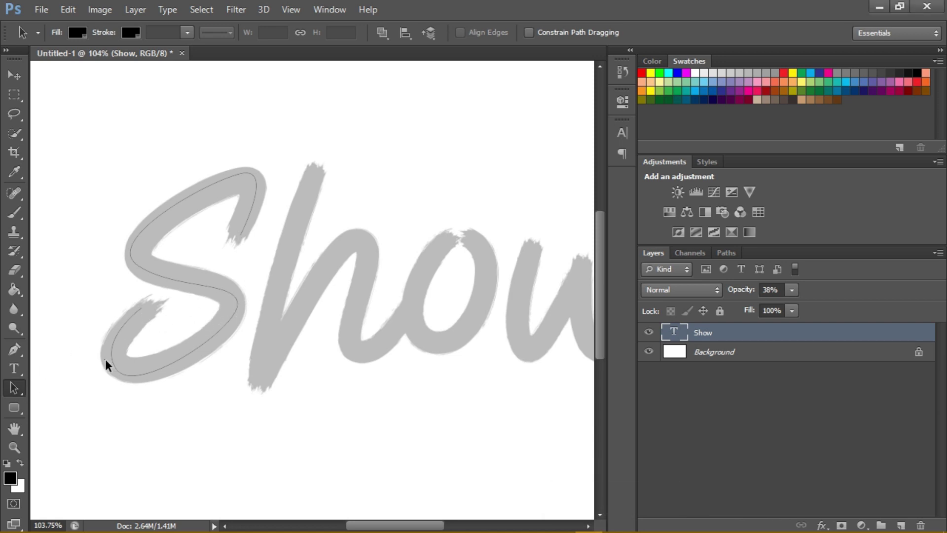
Trace the remaining letters, show the white Background layer, and fit the canvas to the screen
left_click(13, 349)
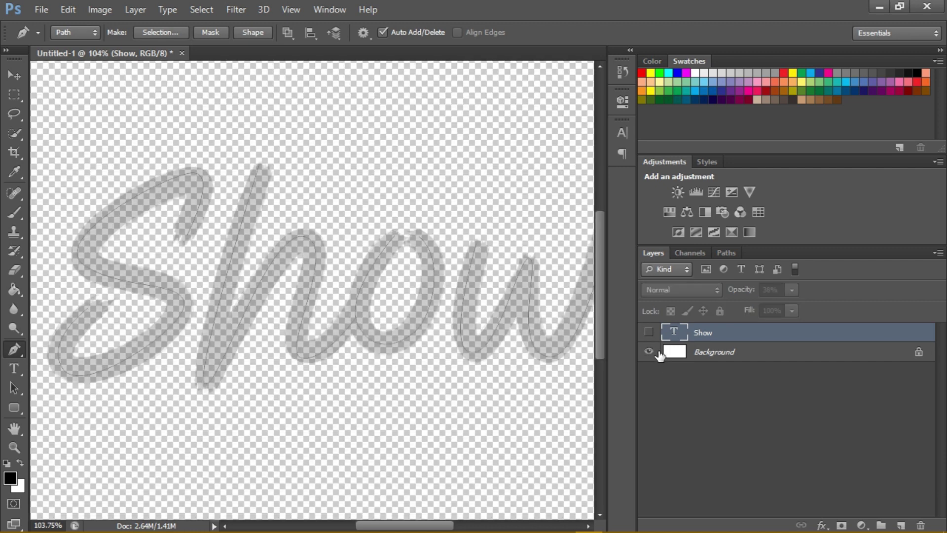
left_click(657, 351)
left_click(14, 448)
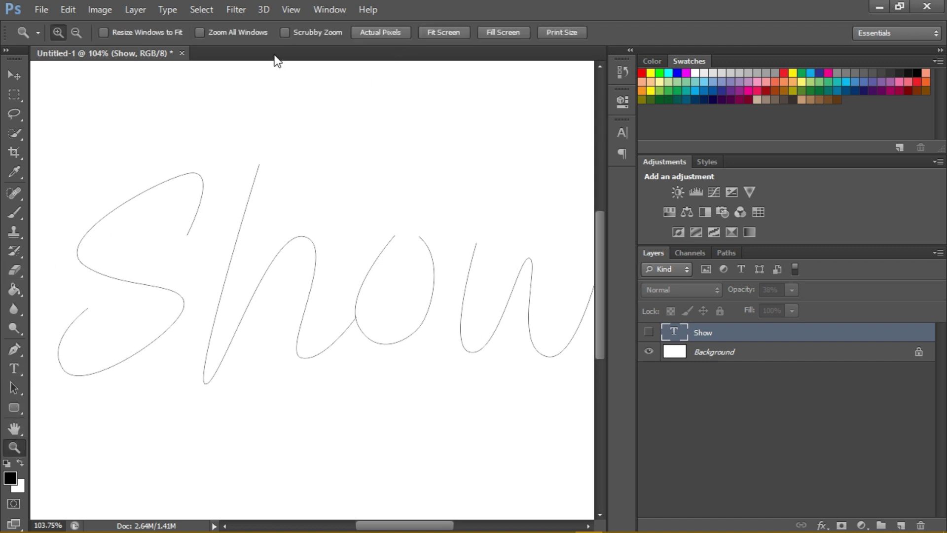
left_click(446, 32)
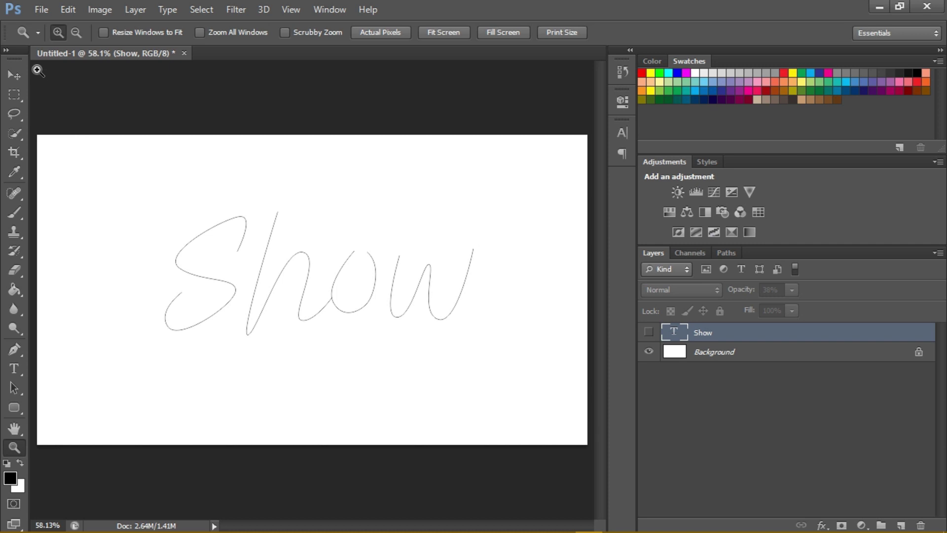
left_click(41, 10)
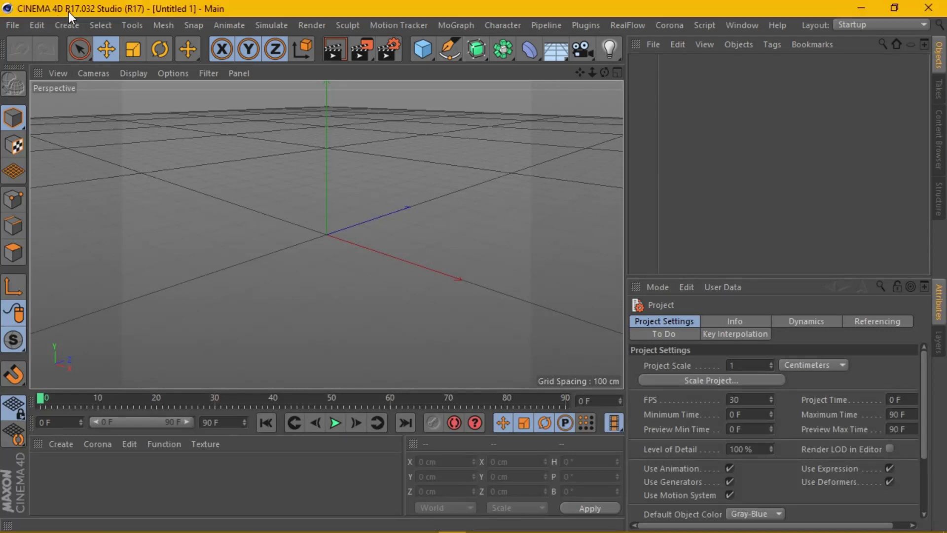
Open show.ai, accept the Illustrator import settings, and orbit to view the spline
left_click(11, 25)
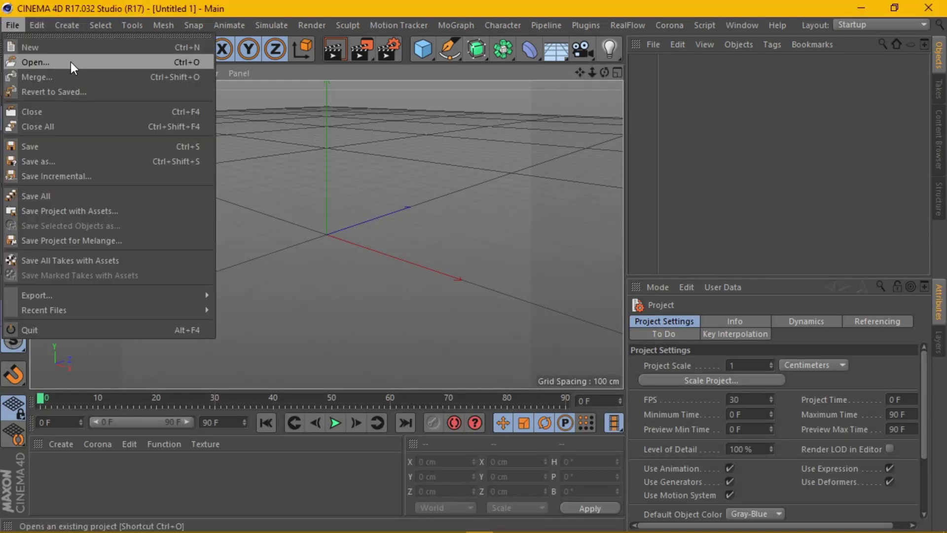
left_click(70, 62)
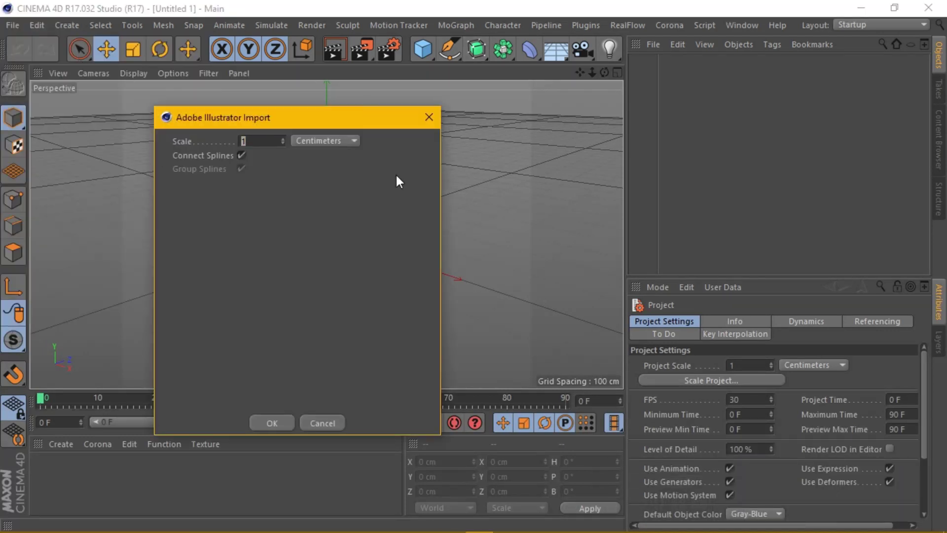
left_click(272, 423)
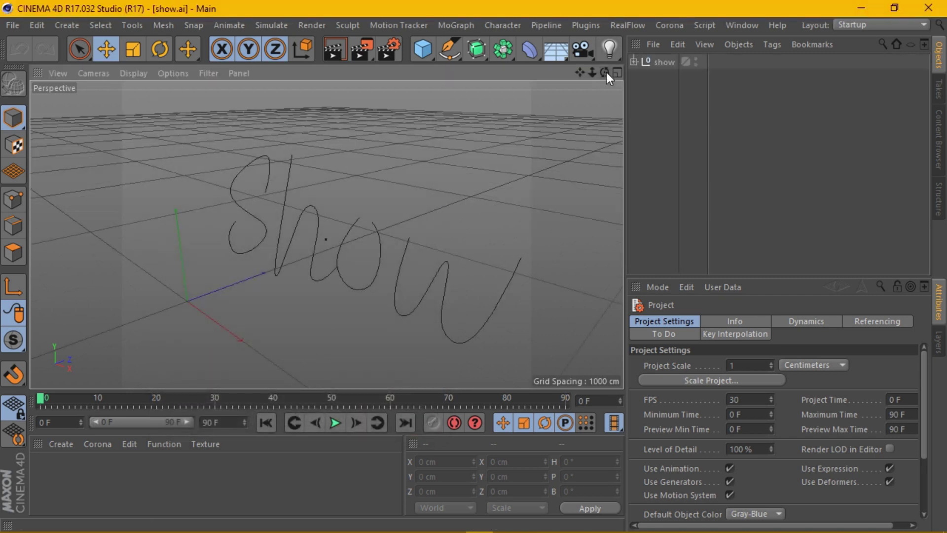
left_click_drag(606, 72, 606, 72)
left_click_drag(326, 235, 289, 177)
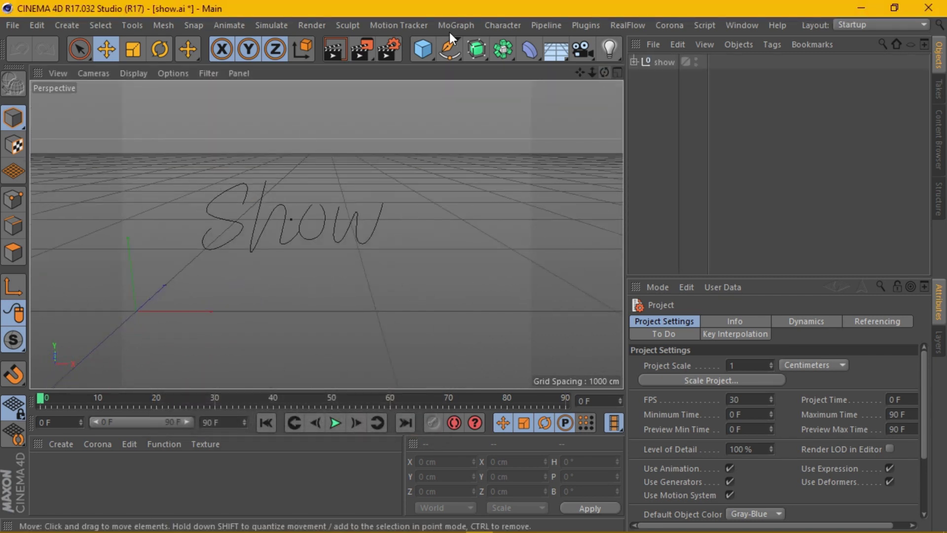
Tear off the TurbulenceFD plugin commands and dock them as a palette in the layout
left_click(579, 24)
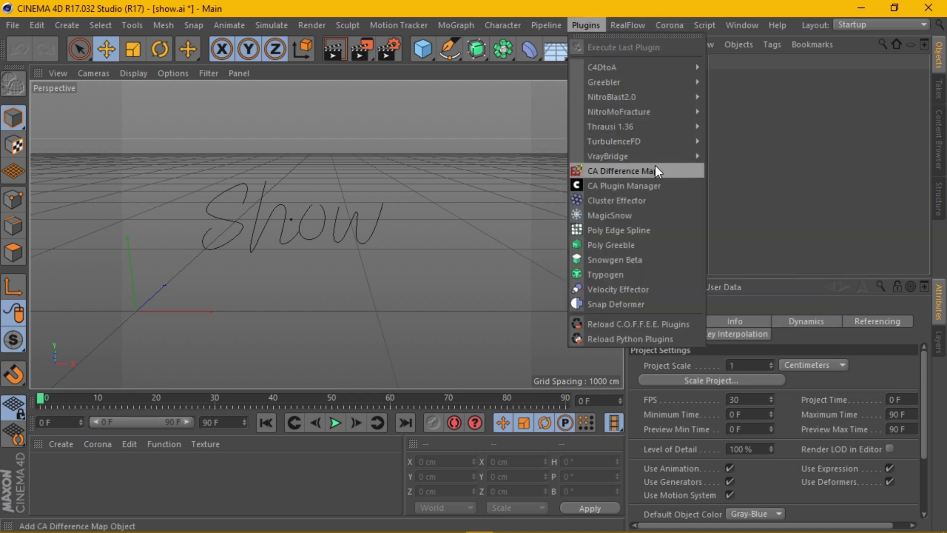
mouse_move(614, 140)
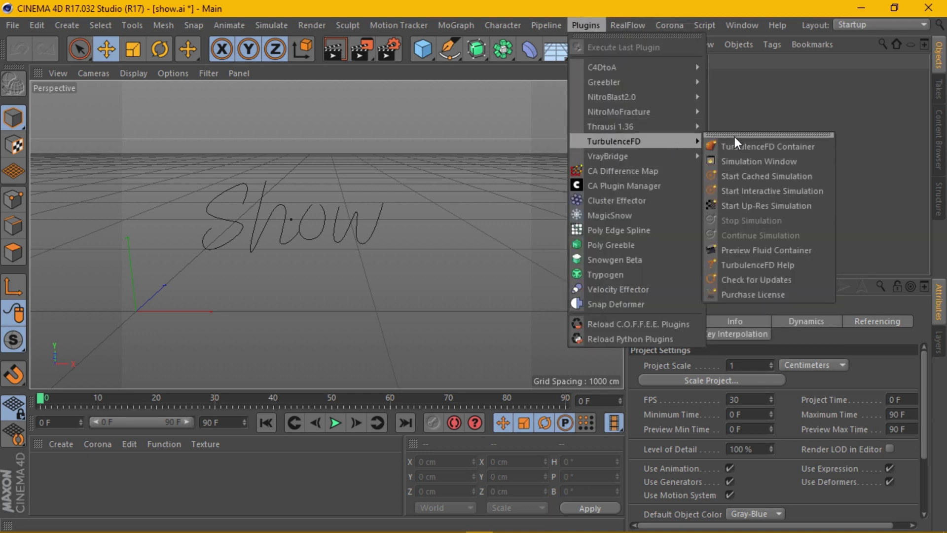
left_click(753, 138)
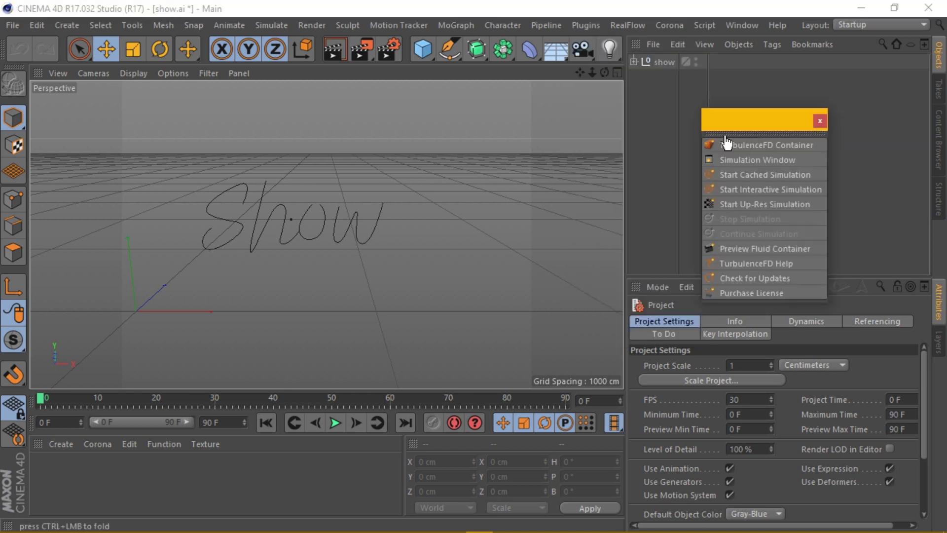
left_click_drag(747, 120, 384, 122)
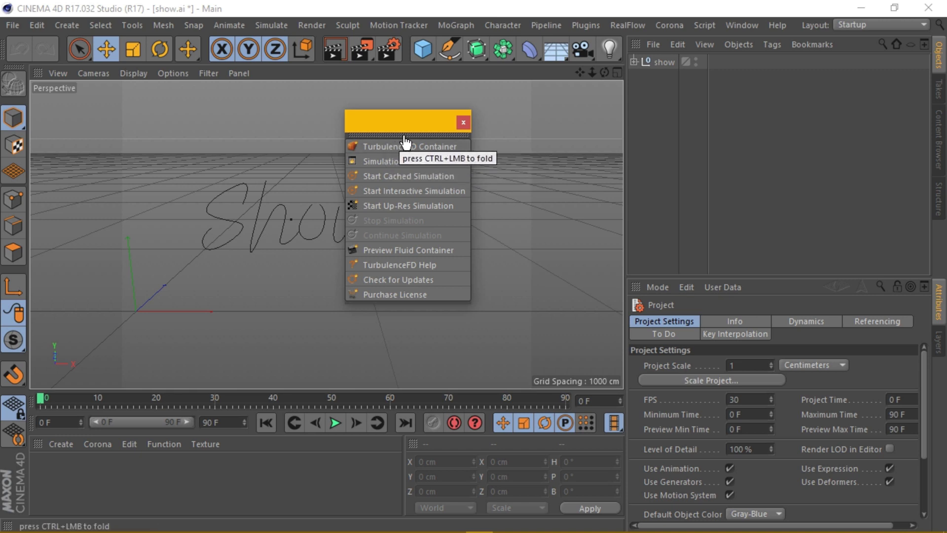
mouse_move(400, 144)
left_mouse_down()
mouse_move(511, 165)
mouse_move(694, 275)
left_mouse_up()
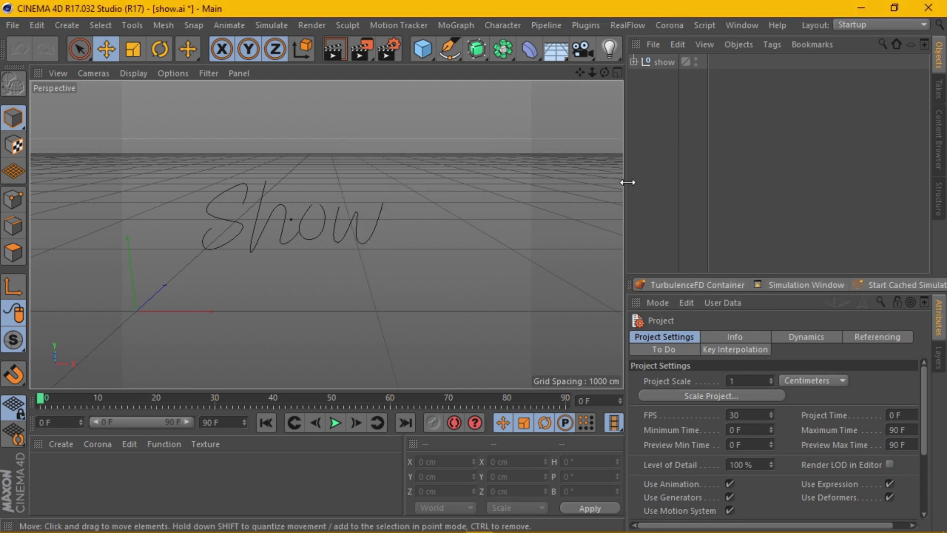
scroll(363, 205, "down", 2)
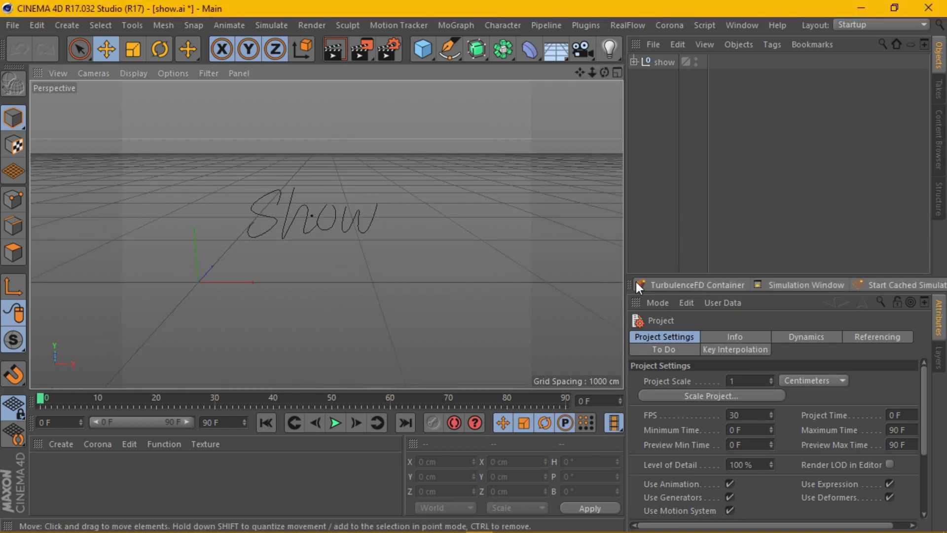
Add a TurbulenceFD Container and move it toward the text and upward
left_click(712, 282)
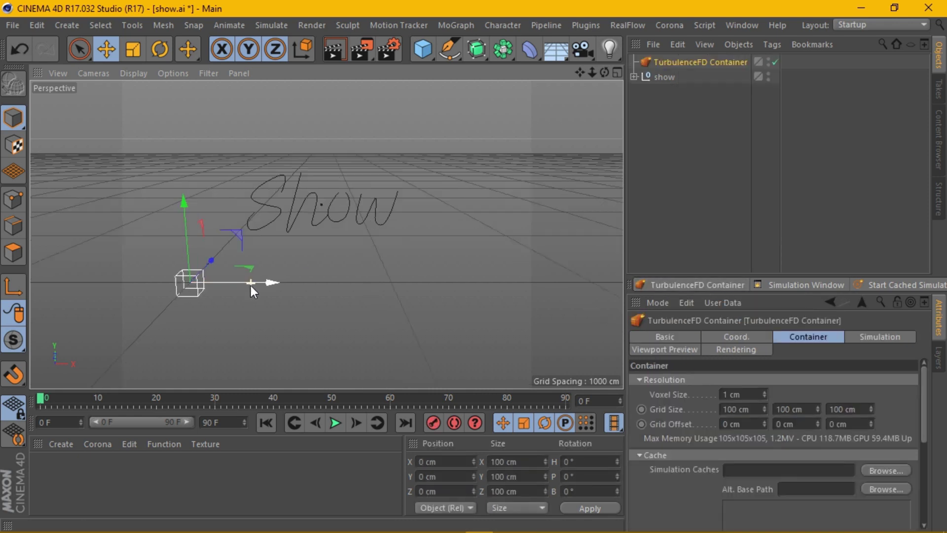
left_click_drag(259, 284, 333, 286)
left_click_drag(265, 236, 265, 217)
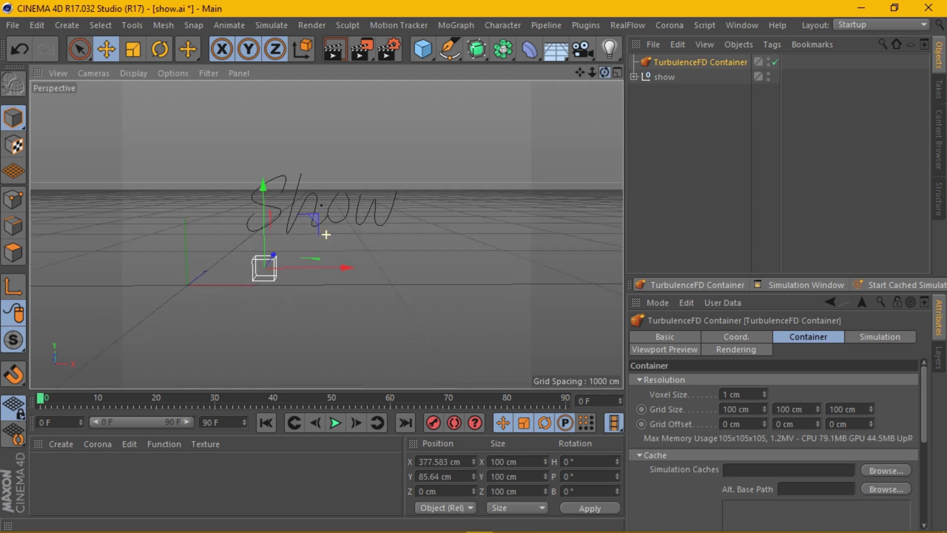
Set the container's Grid Size to 150 cm on X, Y and Z
left_click(759, 411)
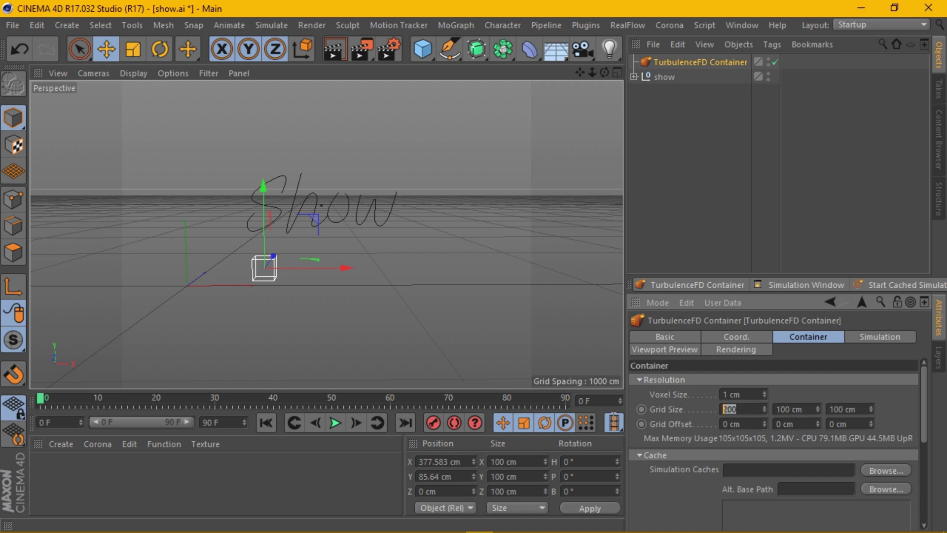
key("Tab")
type("15")
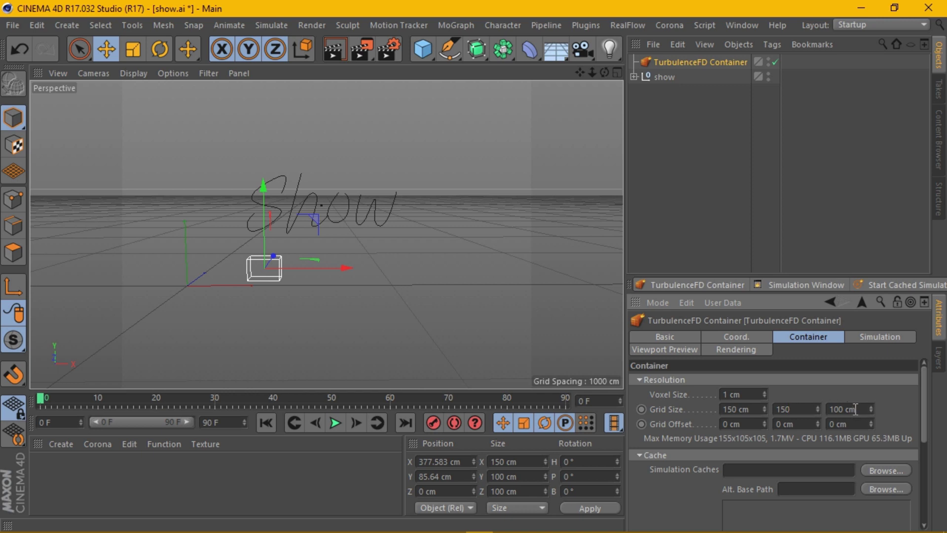
key("Tab")
type("150")
key("Return")
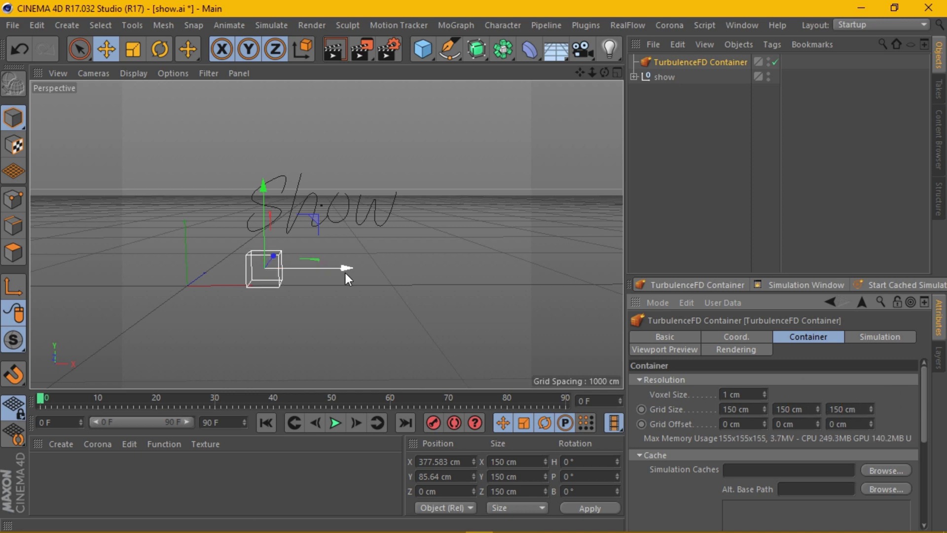
scroll(265, 282, "up", 2)
Merge Path 1–4 from the show group into one Path 1.1 spline and delete the empty group
left_click(658, 77)
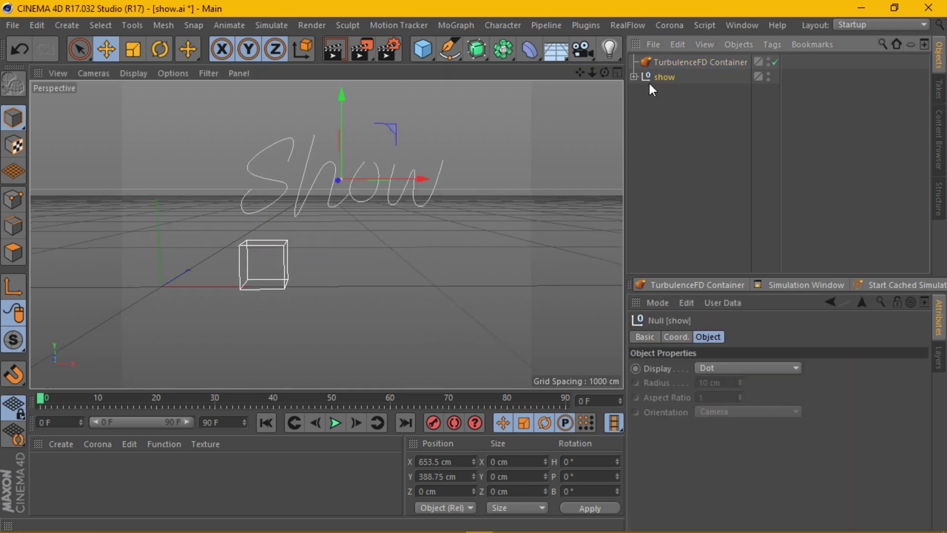
left_click_drag(674, 172, 662, 91)
left_click_drag(670, 137, 685, 177)
left_click(728, 44)
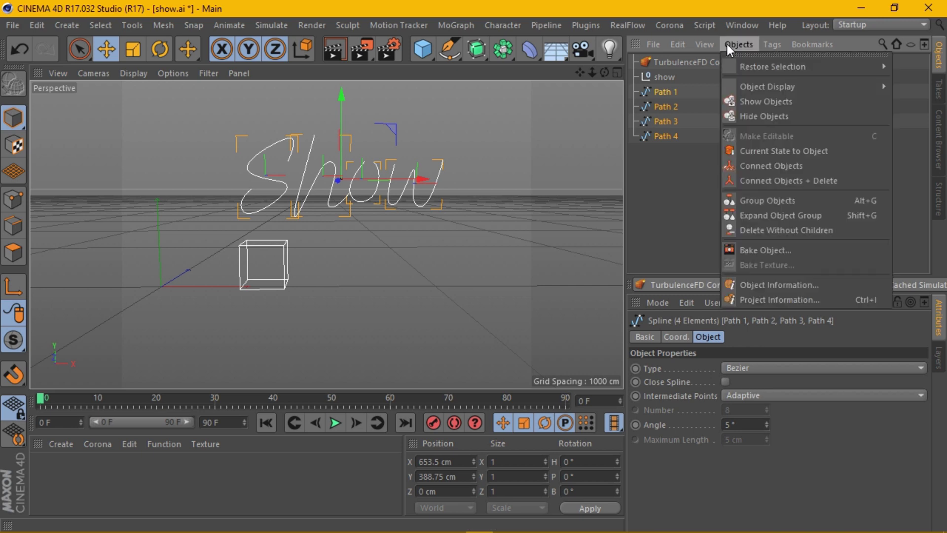
left_click(769, 181)
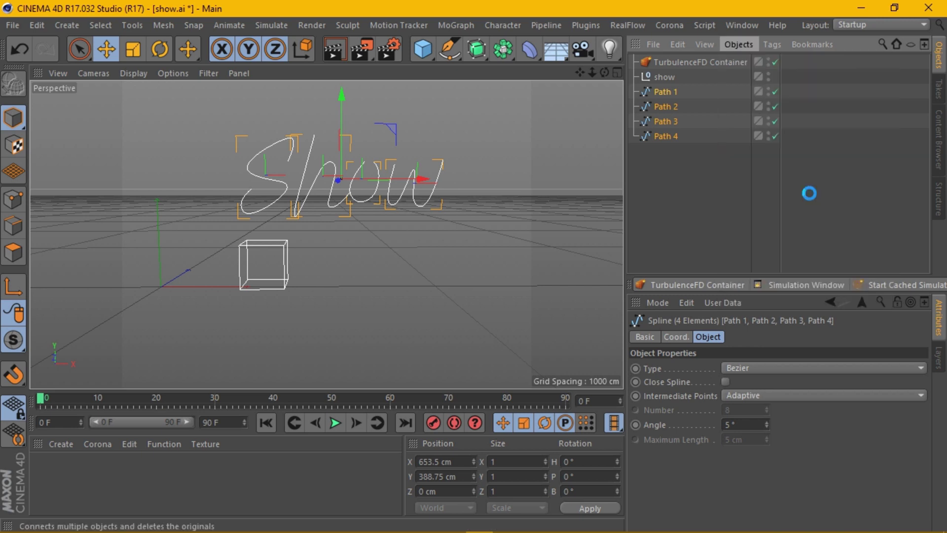
left_click(658, 77)
key("Delete")
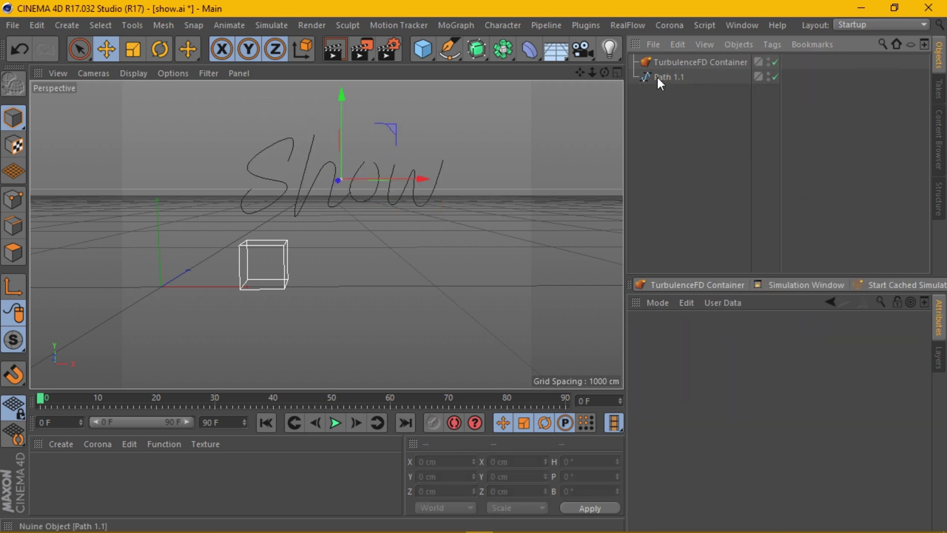
left_click(658, 78)
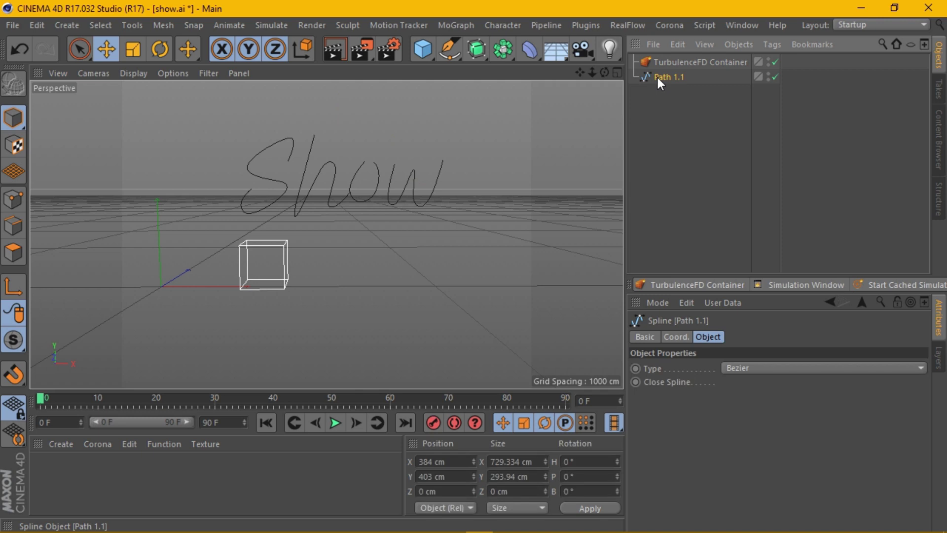
Shrink the Show spline to about a third and move it down into the container box
left_click(133, 49)
left_click_drag(469, 120, 69, 193)
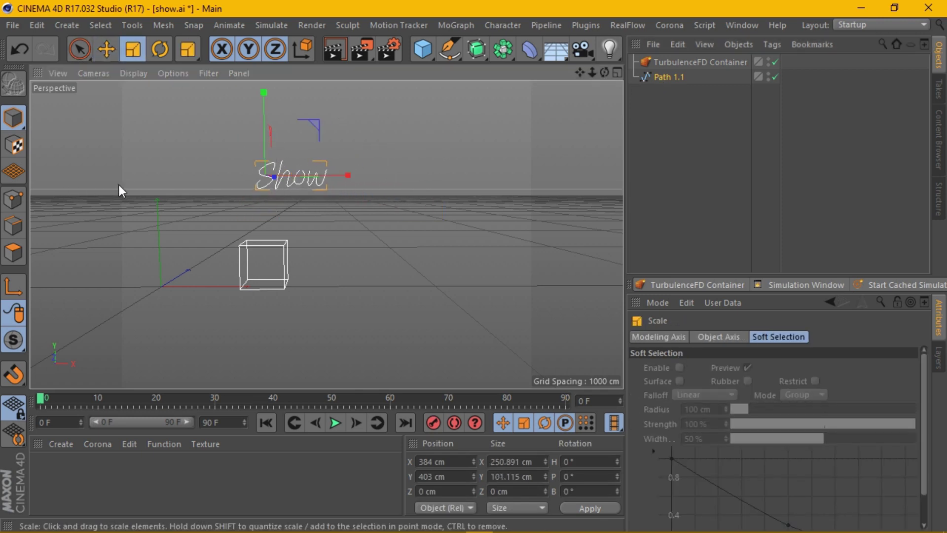
mouse_move(374, 128)
left_mouse_down()
mouse_move(156, 156)
mouse_move(67, 64)
left_mouse_up()
left_click(105, 49)
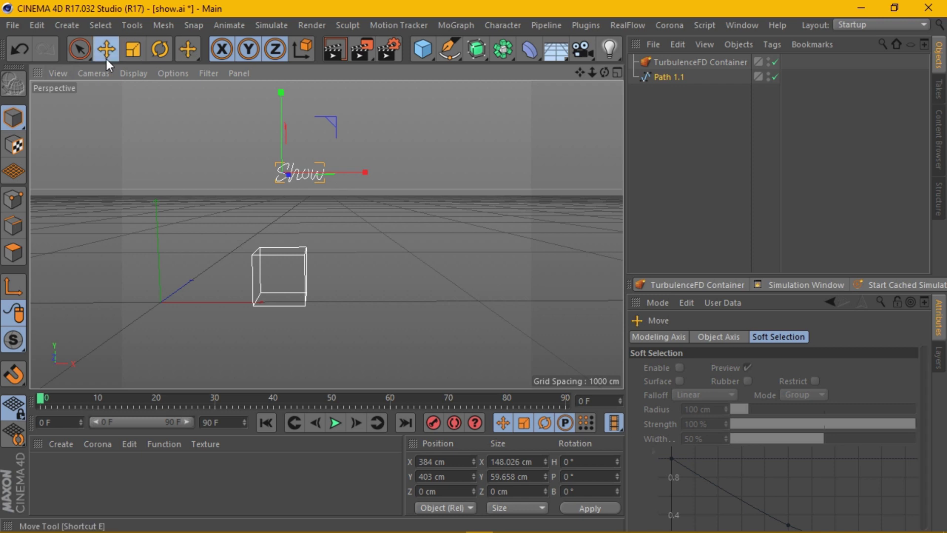
left_click_drag(279, 114, 268, 271)
scroll(268, 271, "up", 3)
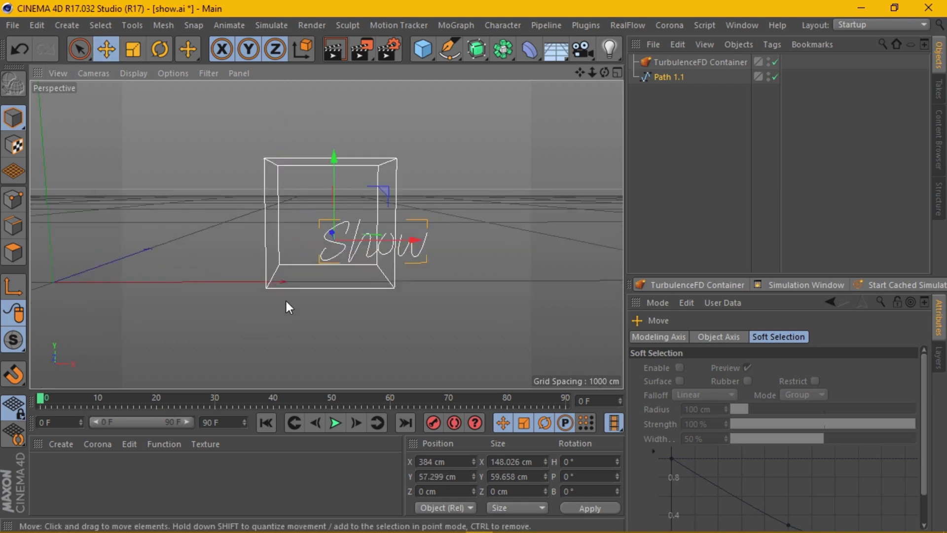
mouse_move(390, 241)
left_mouse_down()
mouse_move(348, 242)
mouse_move(430, 243)
mouse_move(412, 244)
left_mouse_up()
scroll(313, 201, "up", 3)
Fine-tune the Show path to about 94% scale and centre it inside the container
key("t")
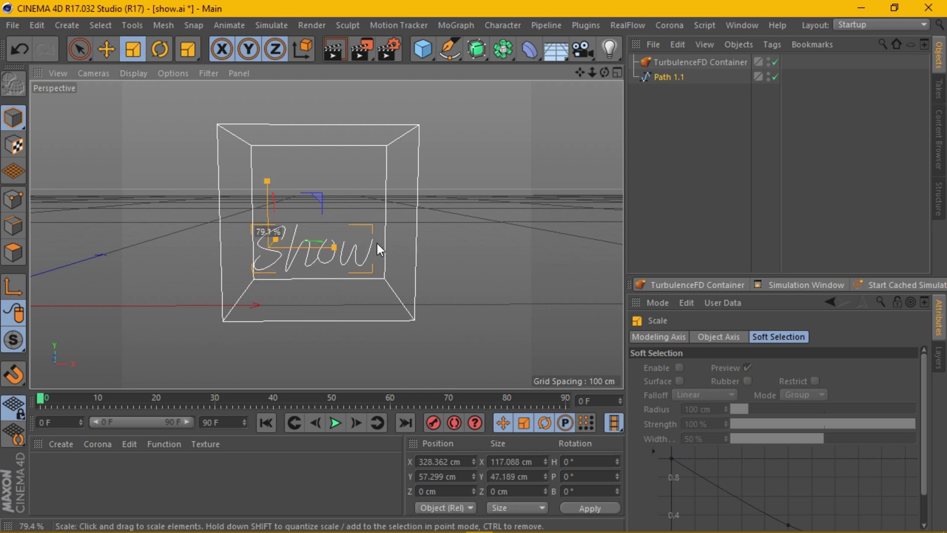
left_click(106, 49)
left_click_drag(341, 259, 346, 259)
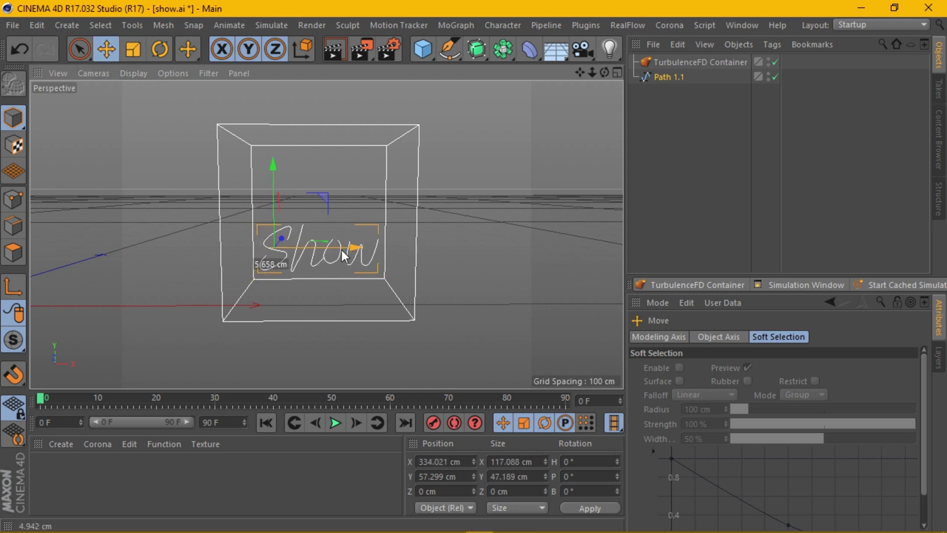
scroll(303, 271, "up", 2)
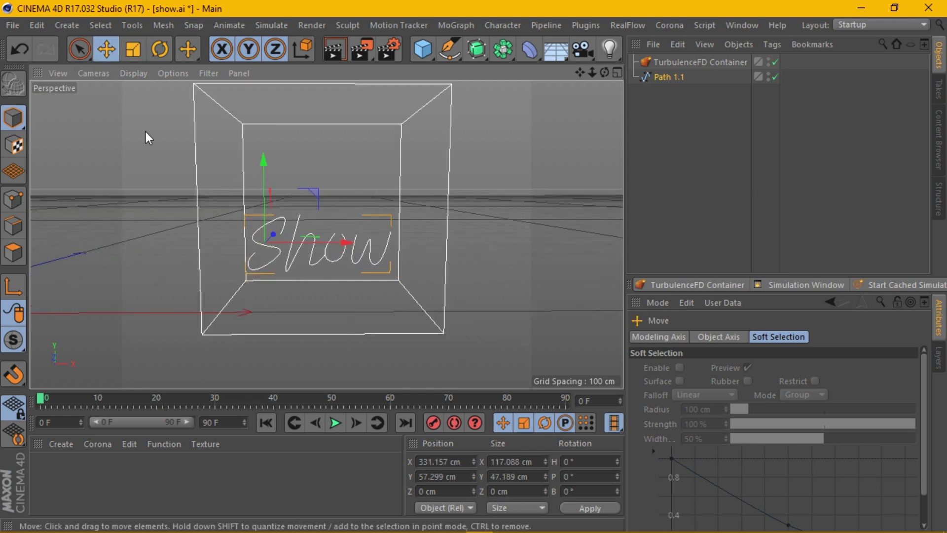
left_click(133, 49)
left_click_drag(445, 165, 431, 179)
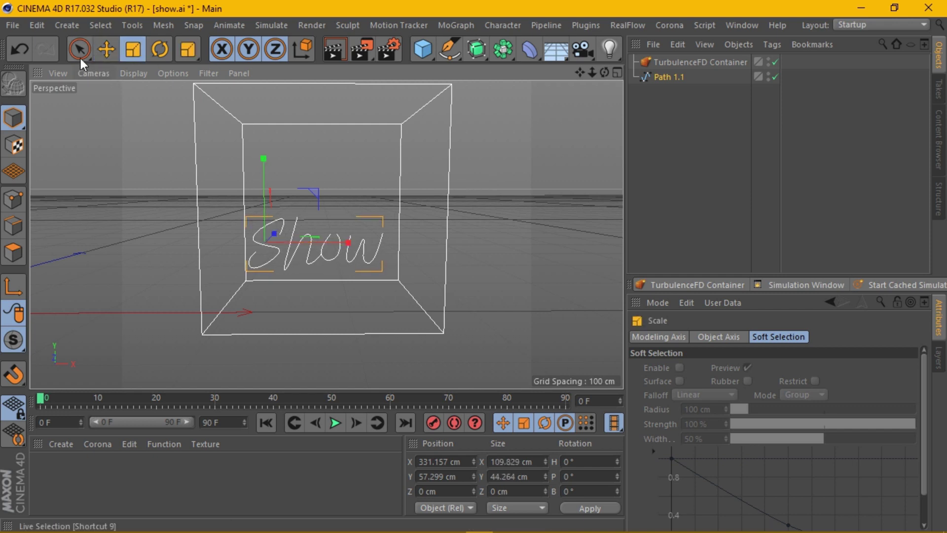
left_click(106, 49)
left_click_drag(333, 249, 345, 241)
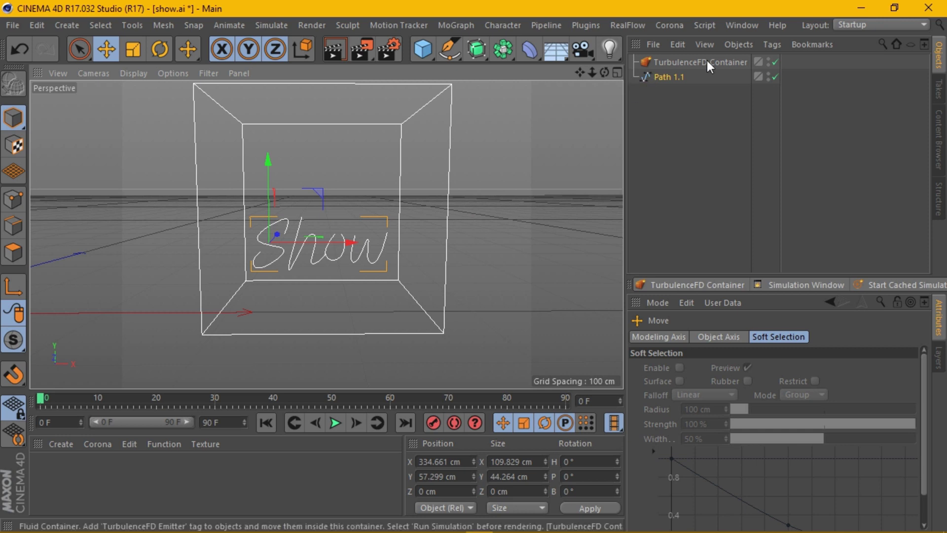
Add a Circle spline with a 5 cm radius and place it beside Path 1.1
left_click(448, 49)
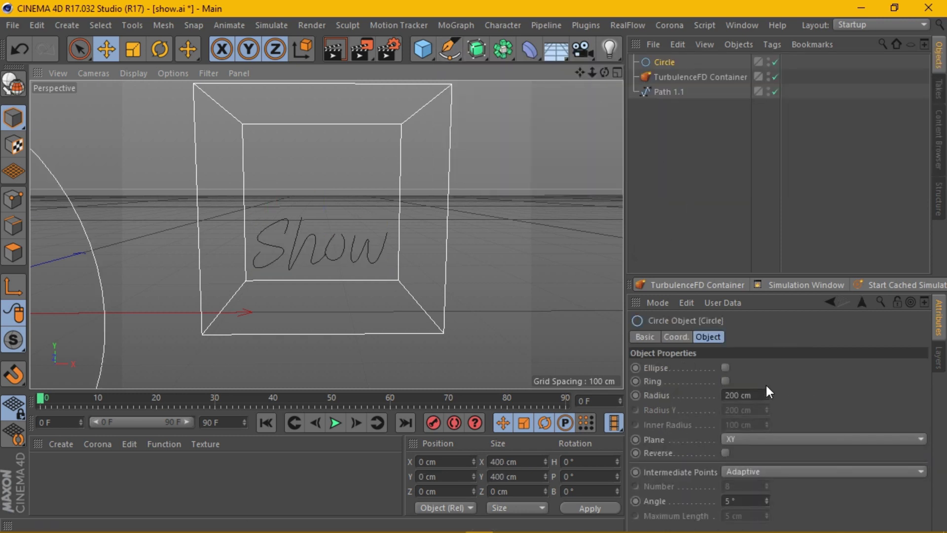
left_click(745, 394)
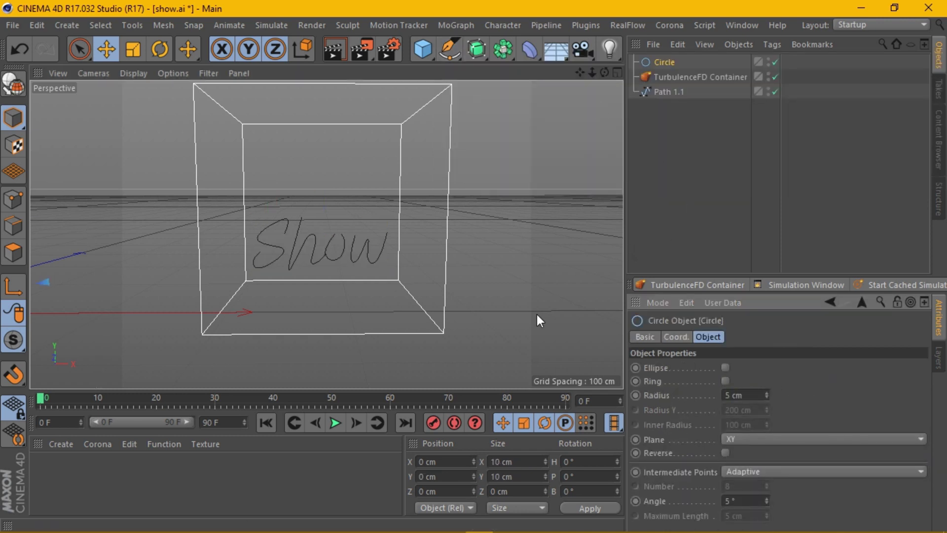
scroll(305, 274, "down", 3)
scroll(300, 275, "down", 2)
left_click_drag(111, 296, 362, 299)
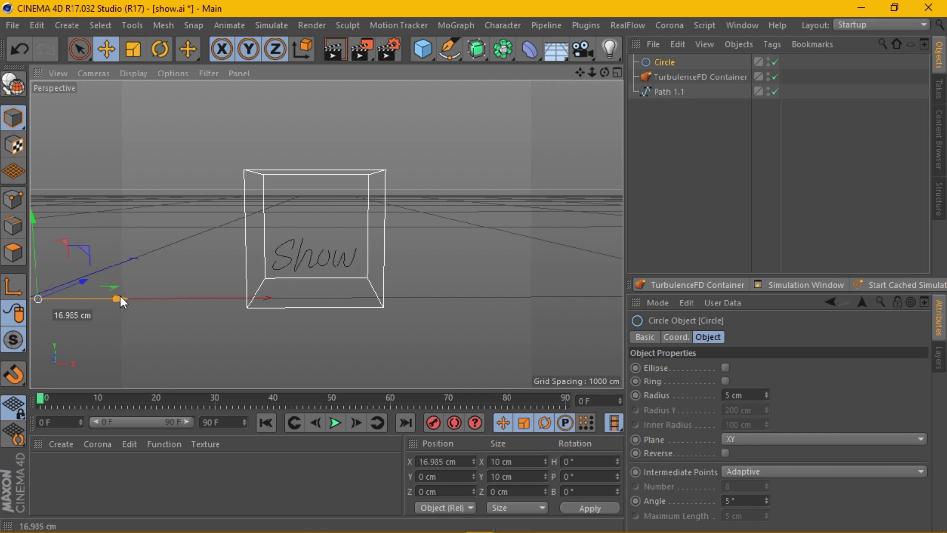
scroll(289, 286, "up", 4)
scroll(289, 285, "up", 3)
scroll(315, 252, "down", 2)
scroll(315, 252, "down", 2)
left_click_drag(604, 72, 600, 73)
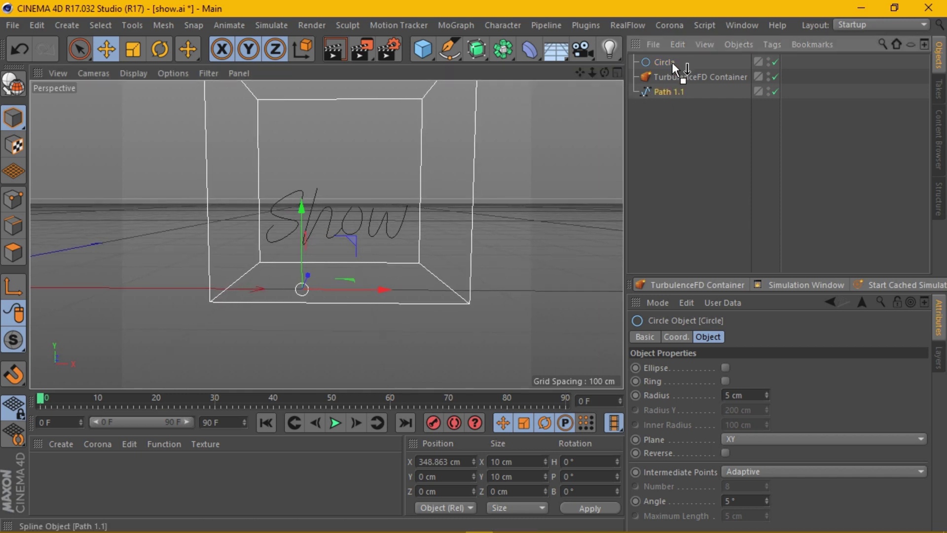
left_click_drag(664, 96, 672, 64)
Add a Sweep generator and nest Circle and Path 1.1 under it
left_click(479, 50)
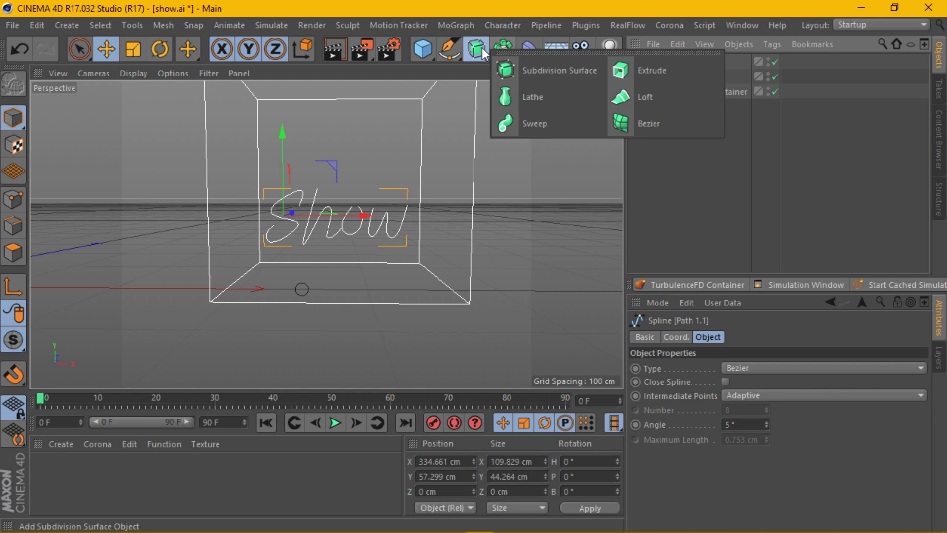
left_click(530, 123)
left_click(664, 77)
left_click(656, 94, "ctrl")
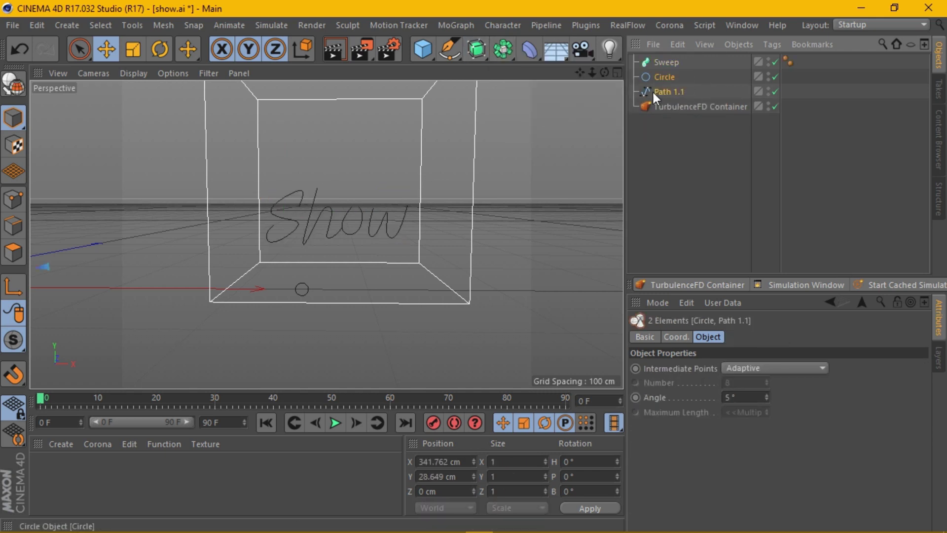
left_click_drag(656, 94, 664, 63)
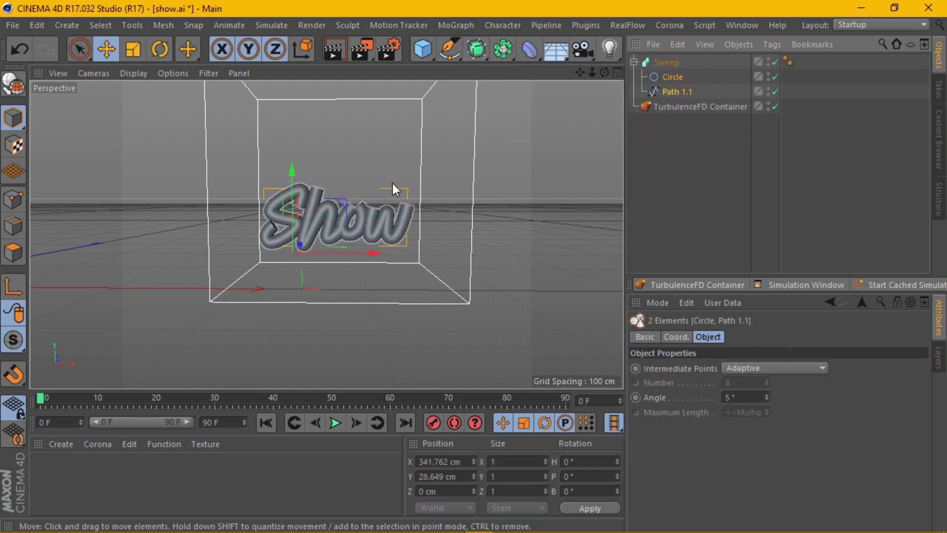
Reduce the Circle profile radius from 5 cm to 2 cm
left_click(671, 77)
left_click_drag(764, 395, 766, 399)
scroll(406, 215, "up", 5)
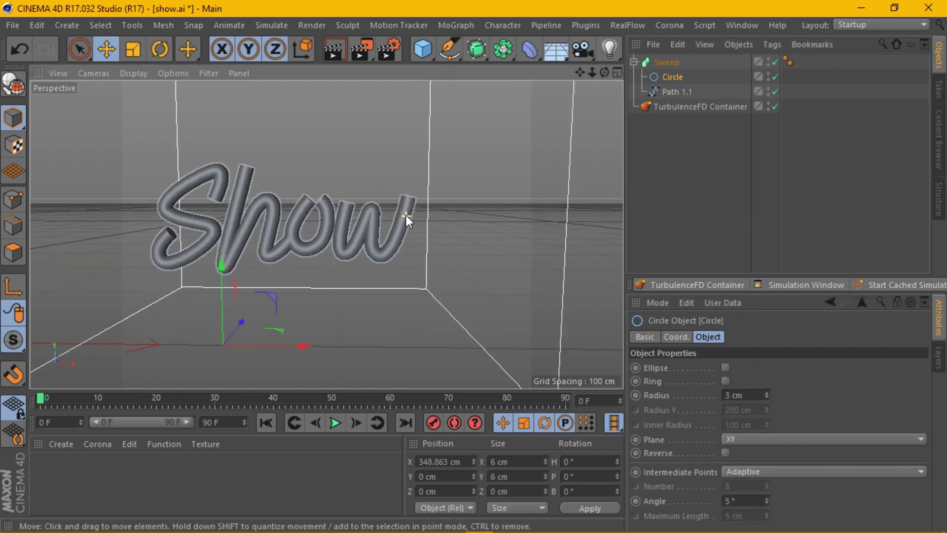
left_click(767, 398)
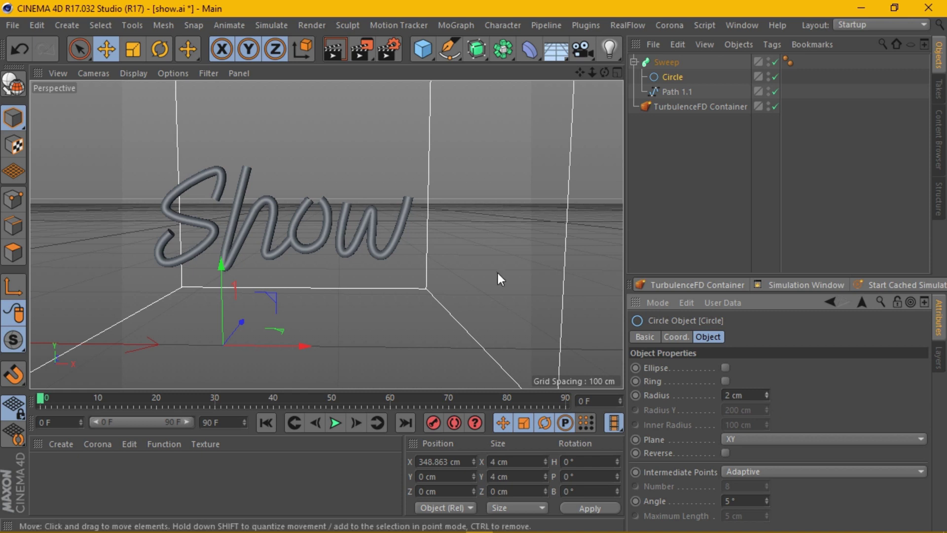
scroll(404, 243, "down", 4)
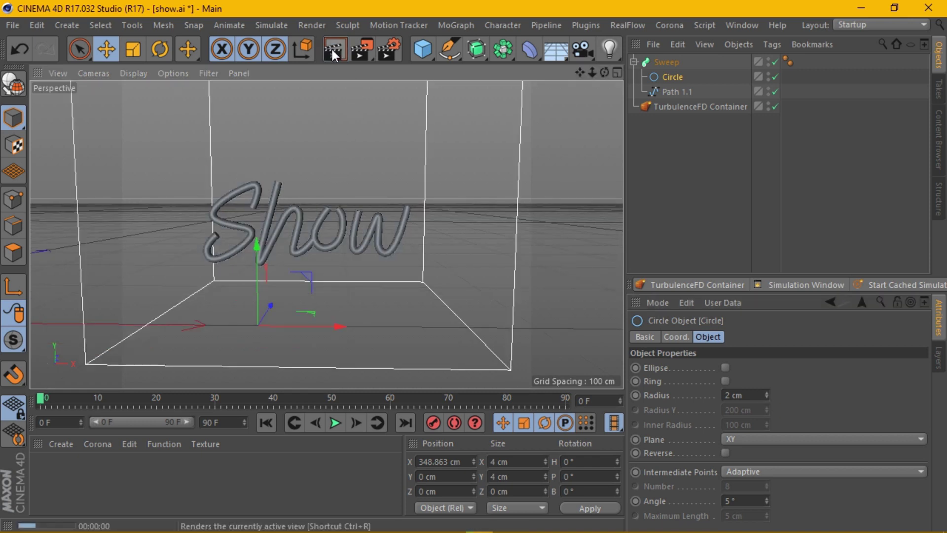
Test-render the thinner Show tube and inspect it from another angle
left_click(333, 49)
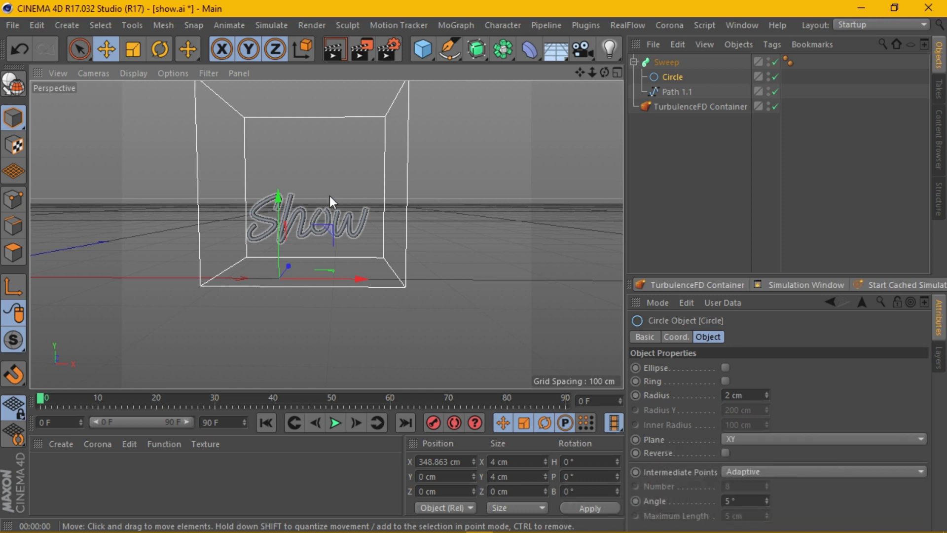
scroll(357, 166, "down", 2)
left_click_drag(580, 73, 579, 72)
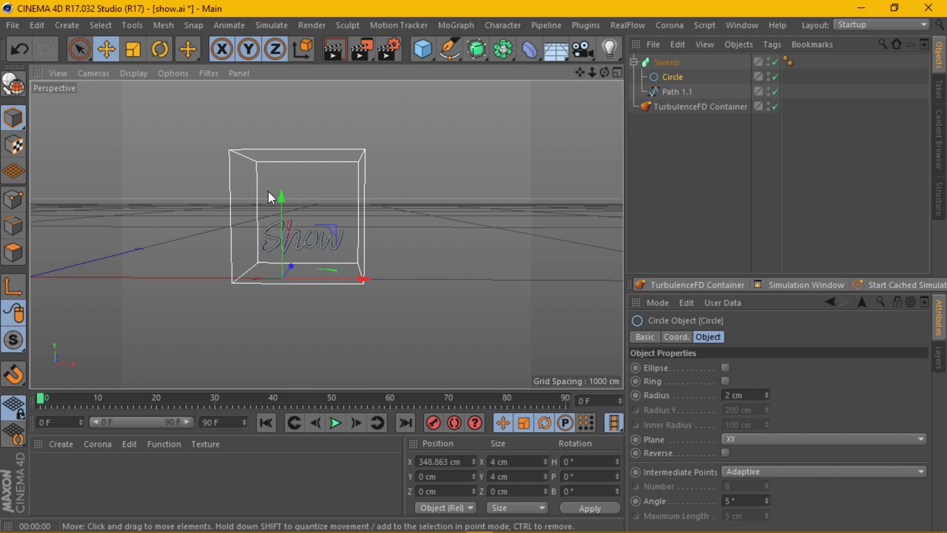
scroll(268, 191, "up", 2)
scroll(265, 211, "up", 2)
left_click_drag(604, 72, 613, 77)
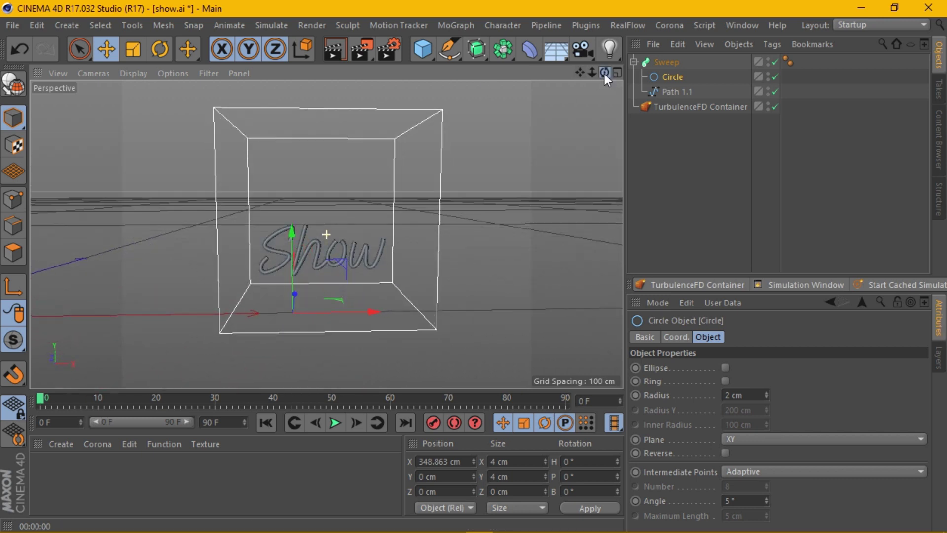
scroll(360, 290, "up", 3)
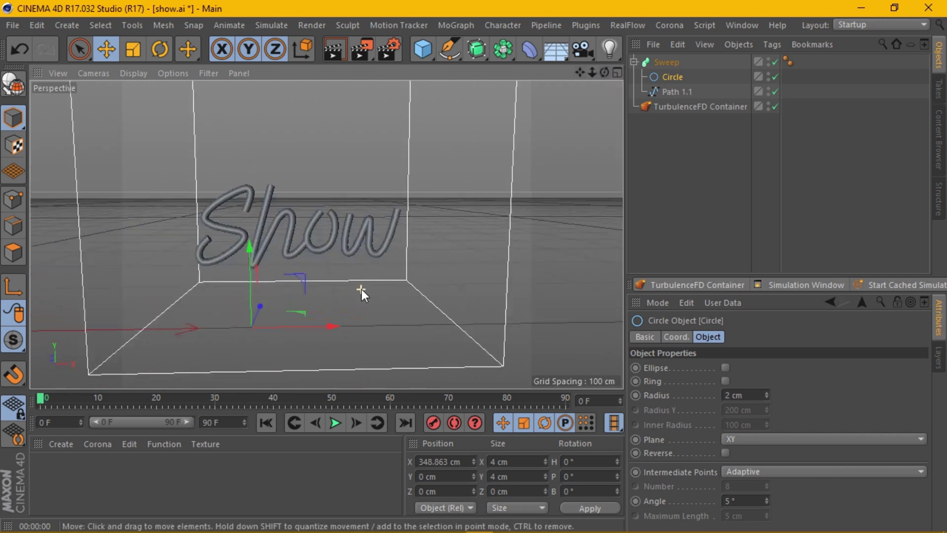
left_click(669, 61)
Add a TurbulenceFD Emitter tag to the Sweep and display its channel settings
left_click(771, 45)
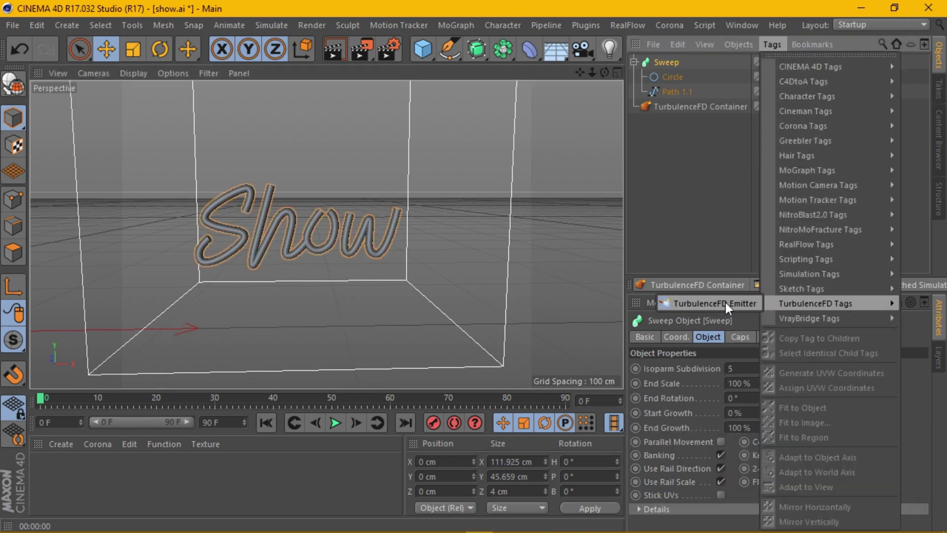
left_click(725, 302)
left_click(678, 106)
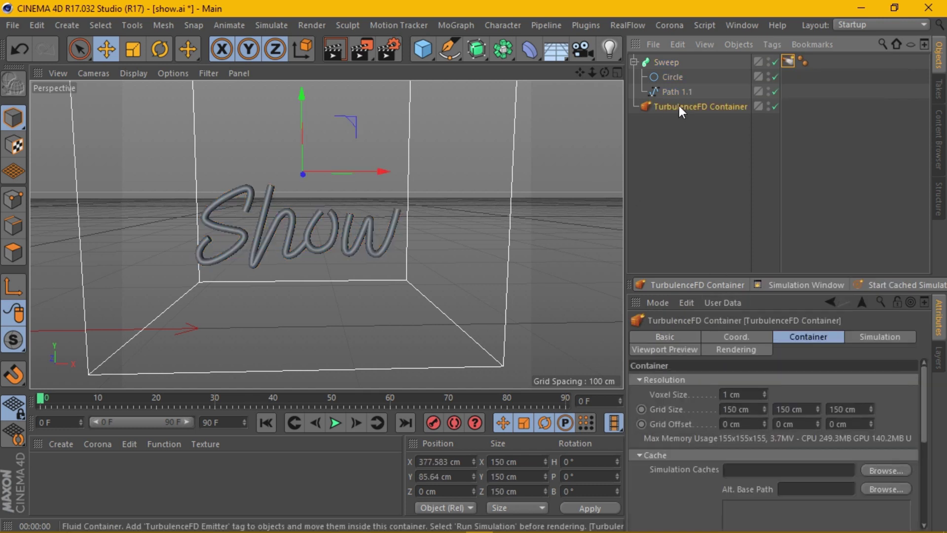
left_click(662, 60)
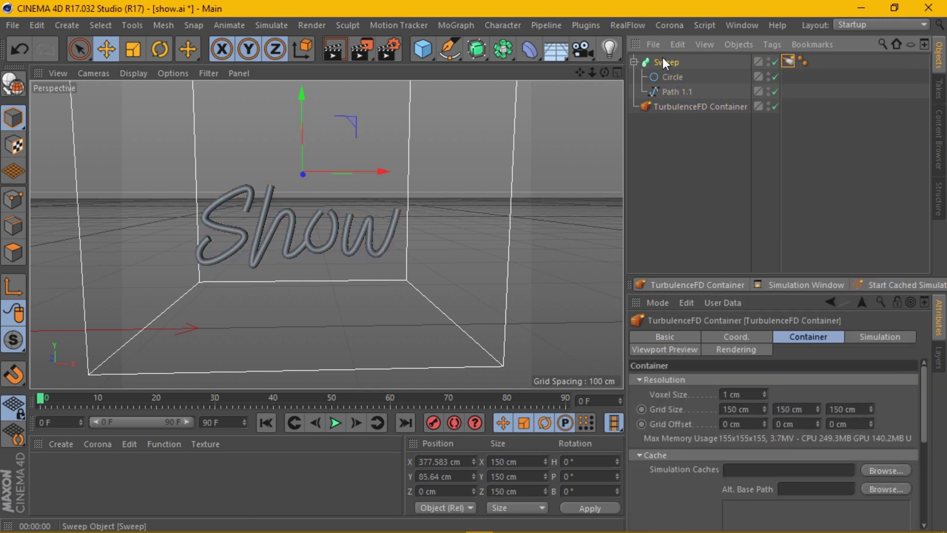
left_click(634, 62)
left_click(788, 62)
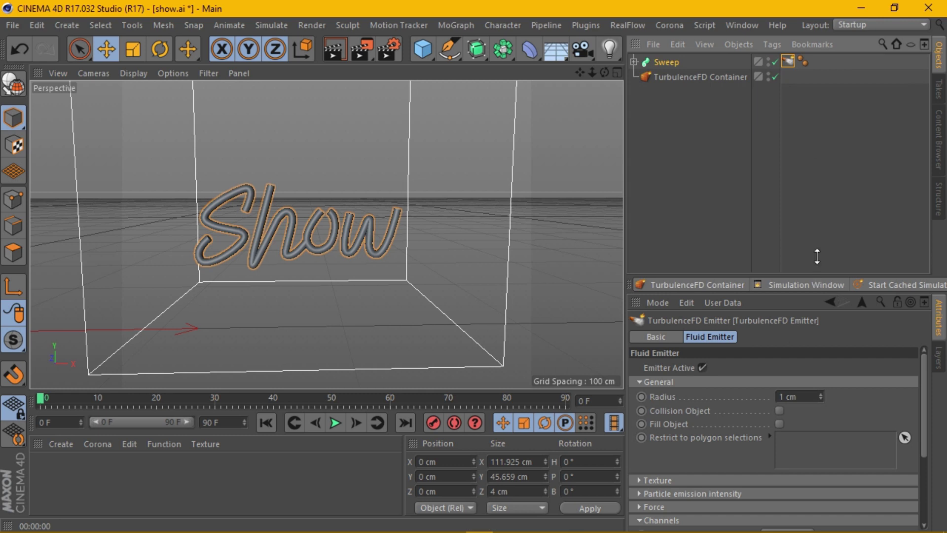
left_click_drag(815, 276, 814, 151)
left_click(787, 61)
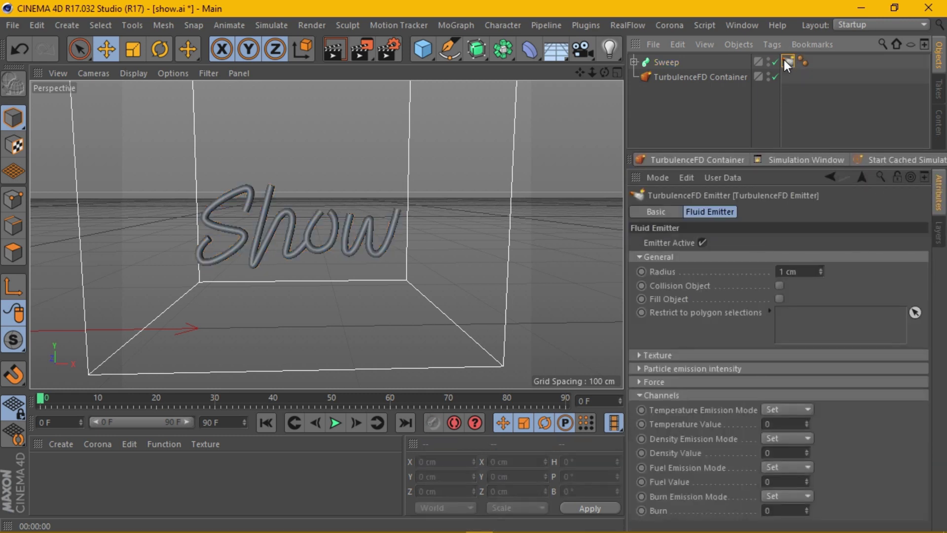
Set the emitter's Temperature Value to 1
left_click(789, 425)
type("1")
key("Return")
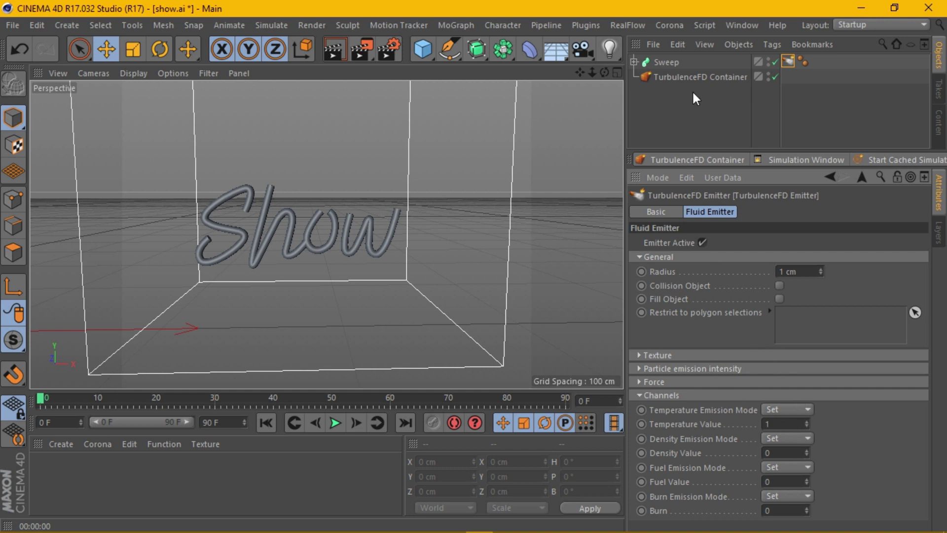
left_click(705, 76)
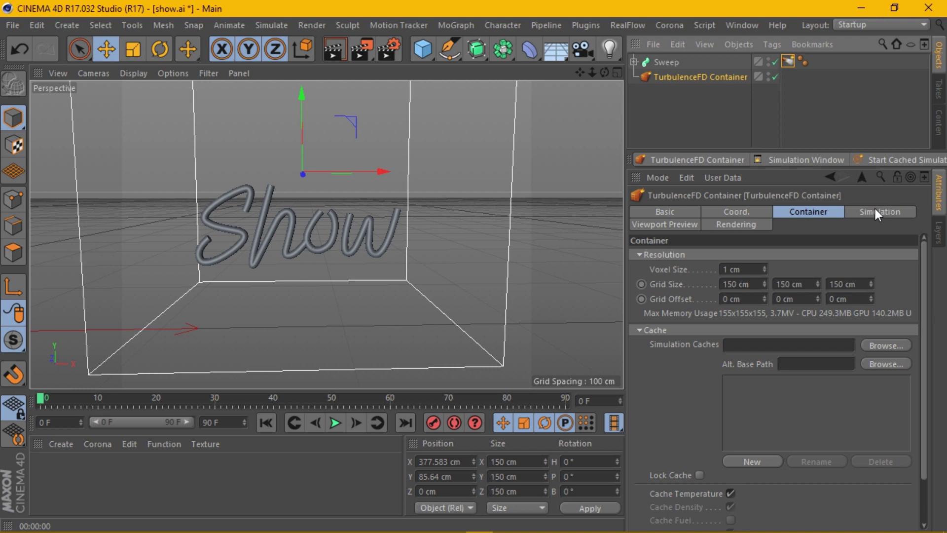
Set the container's viewport preview Shader to Fire Shader
left_click(689, 224)
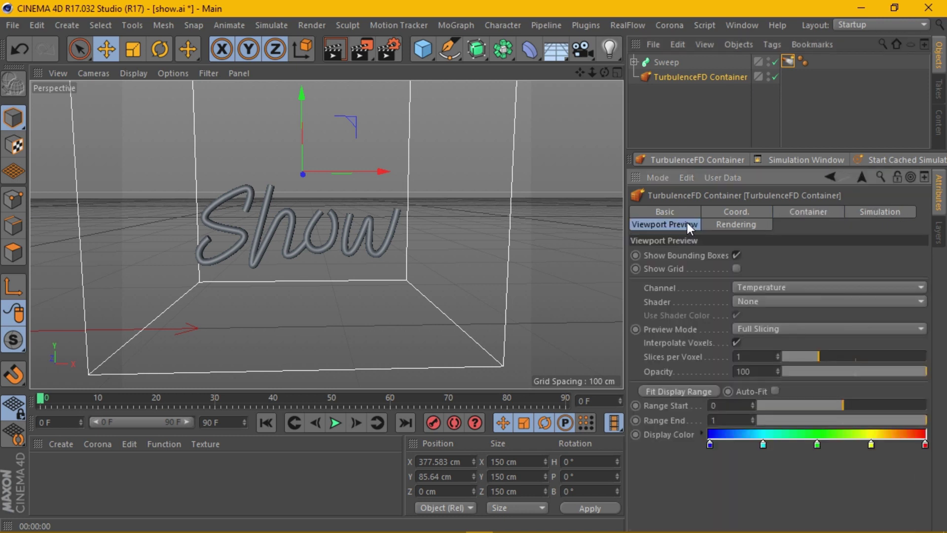
left_click(768, 300)
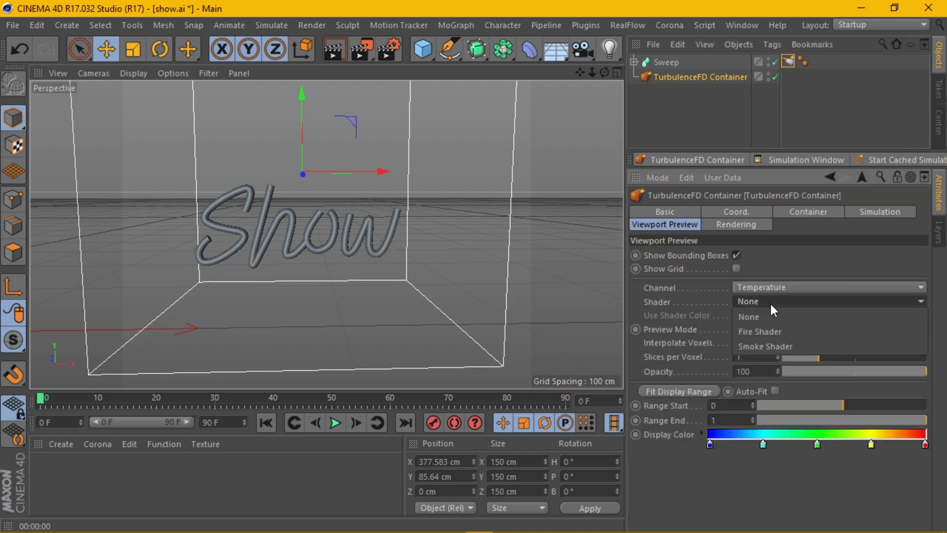
left_click(771, 302)
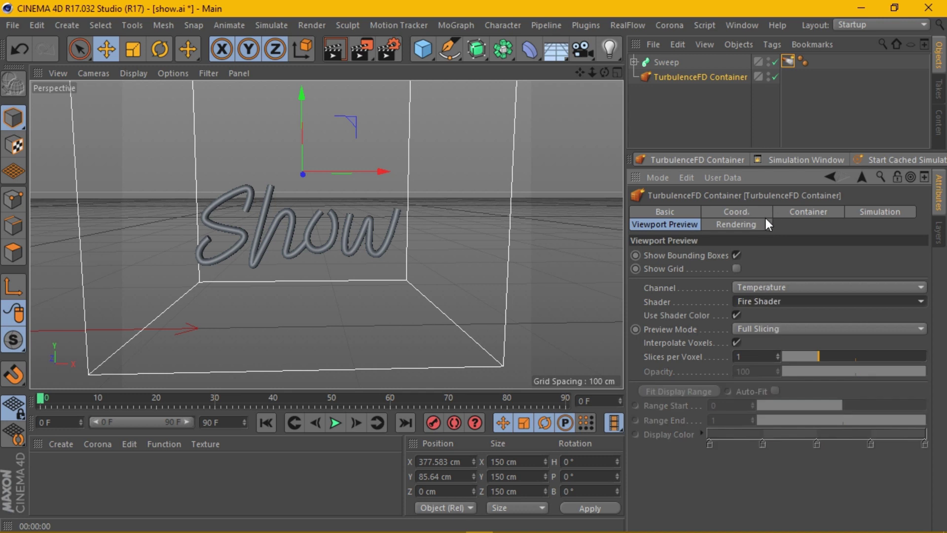
left_click(809, 212)
Set the simulation's Vorticity to 5
left_click(871, 212)
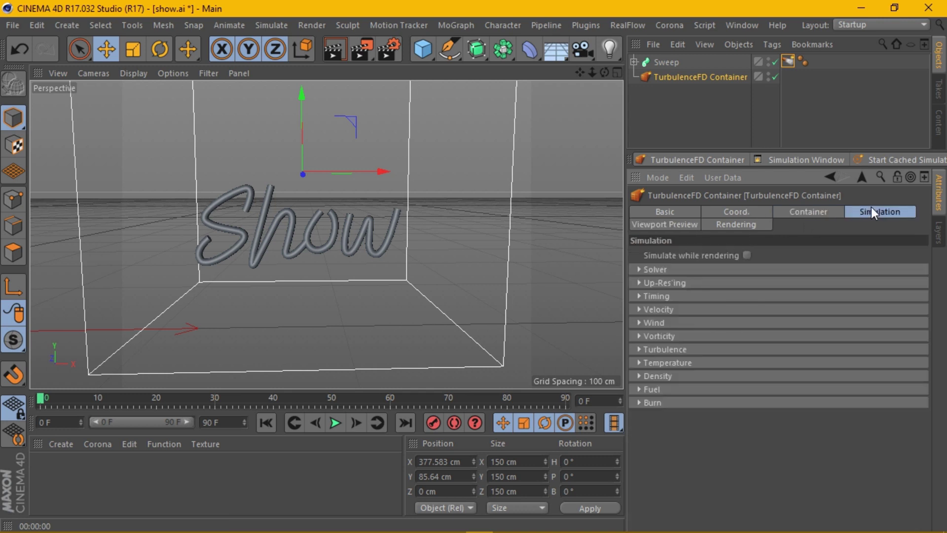
left_click(679, 310)
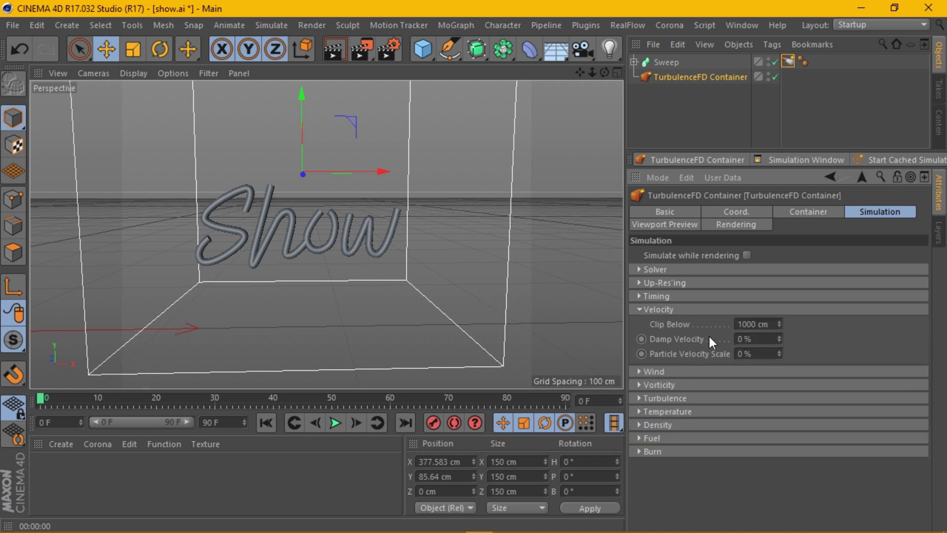
left_click(683, 310)
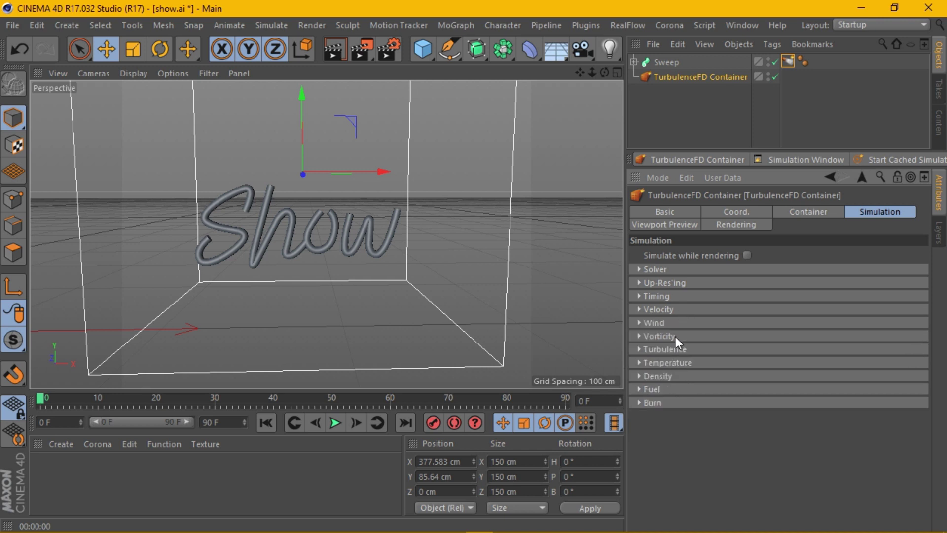
left_click(687, 337)
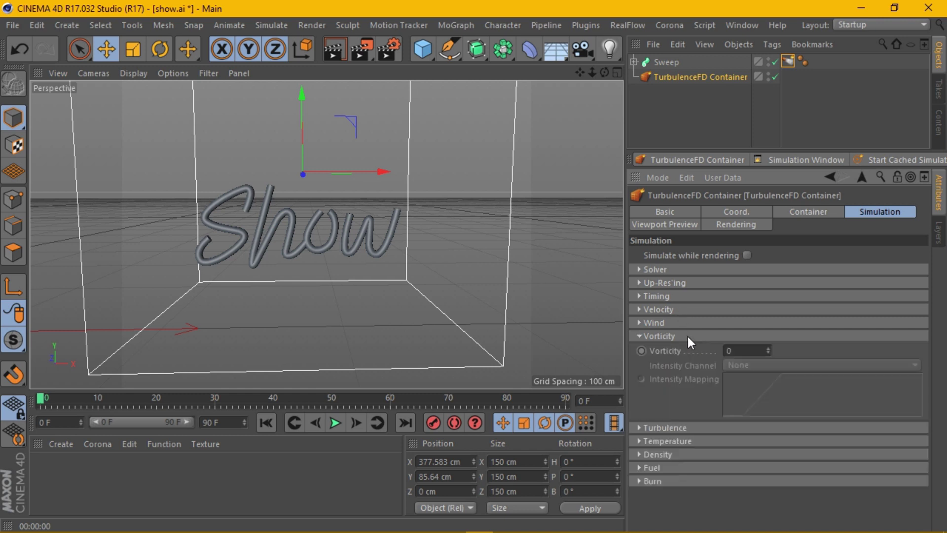
double_click(748, 350)
type("5")
key("Return")
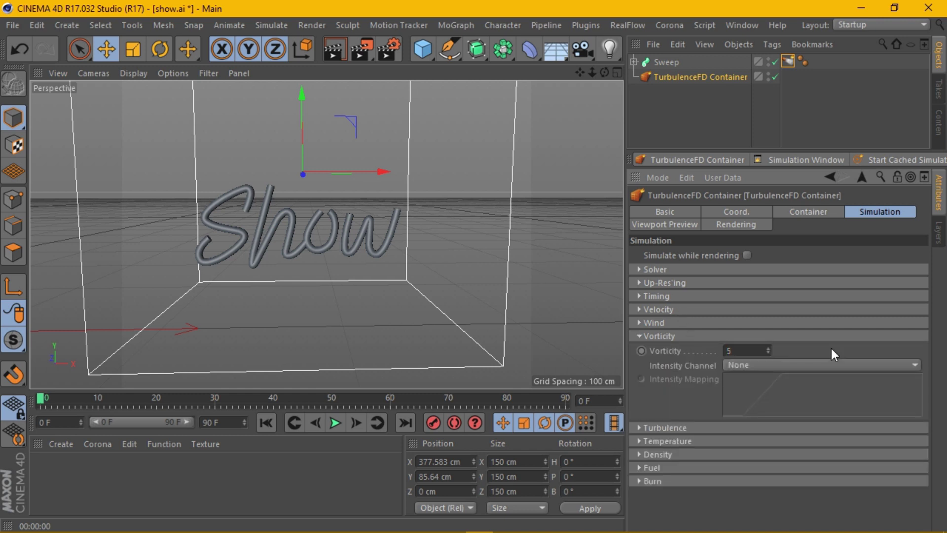
Set turbulence intensity to 15 cm and Smallest Size to 5 cm
left_click(643, 335)
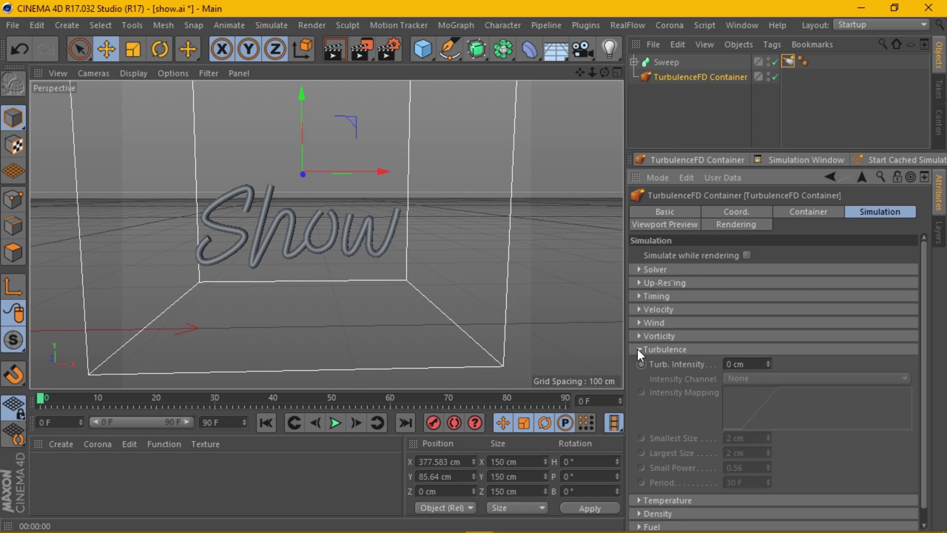
double_click(747, 364)
type("15")
key("Return")
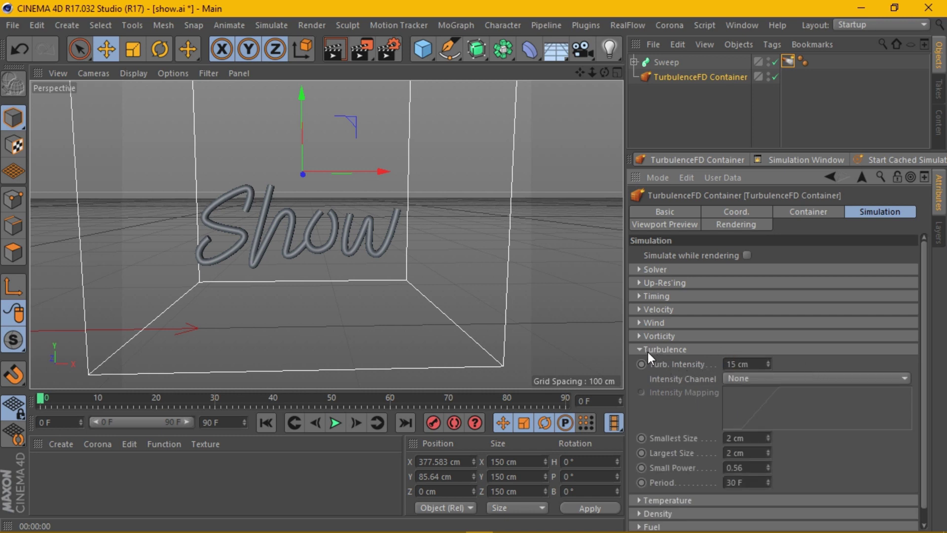
double_click(737, 437)
type("5")
key("Return")
left_click(636, 350)
Raise the temperature Cooling to 35 %
left_click(648, 363)
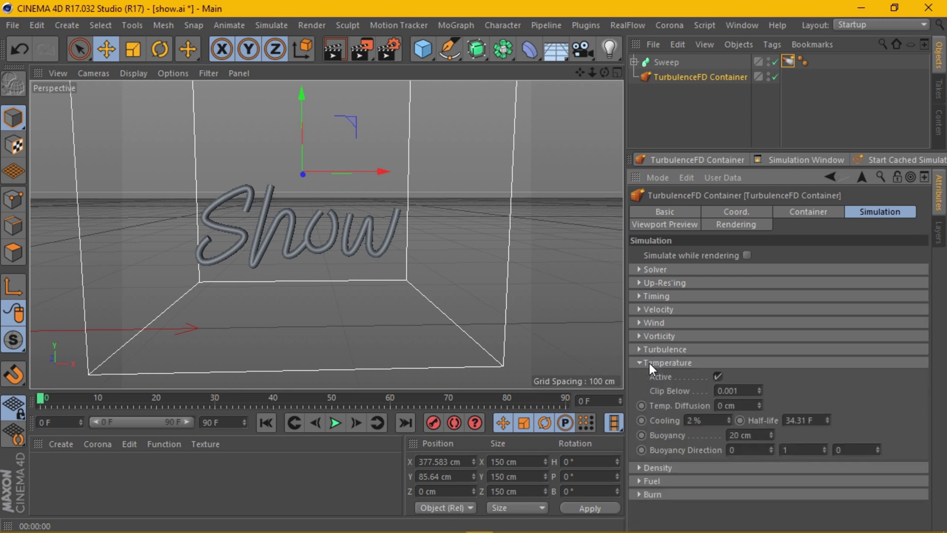
double_click(720, 423)
type("35")
key("Return")
left_click(638, 365)
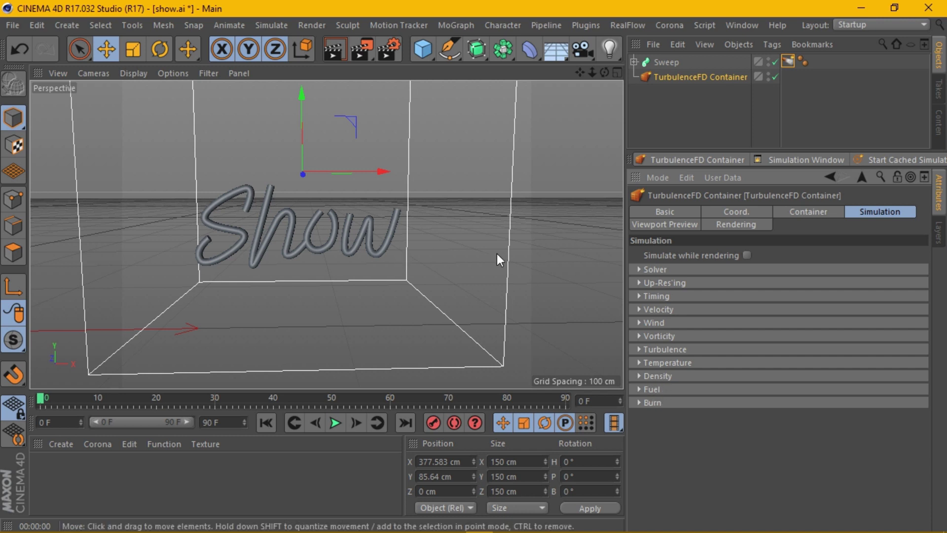
Zoom out around the fire container and select the Show sweep object
double_click(210, 422)
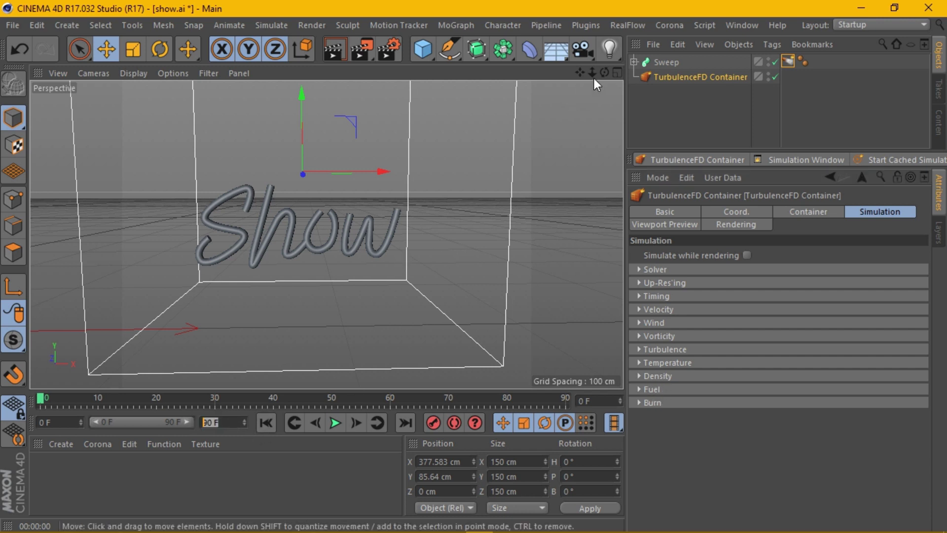
left_click_drag(592, 72, 580, 79)
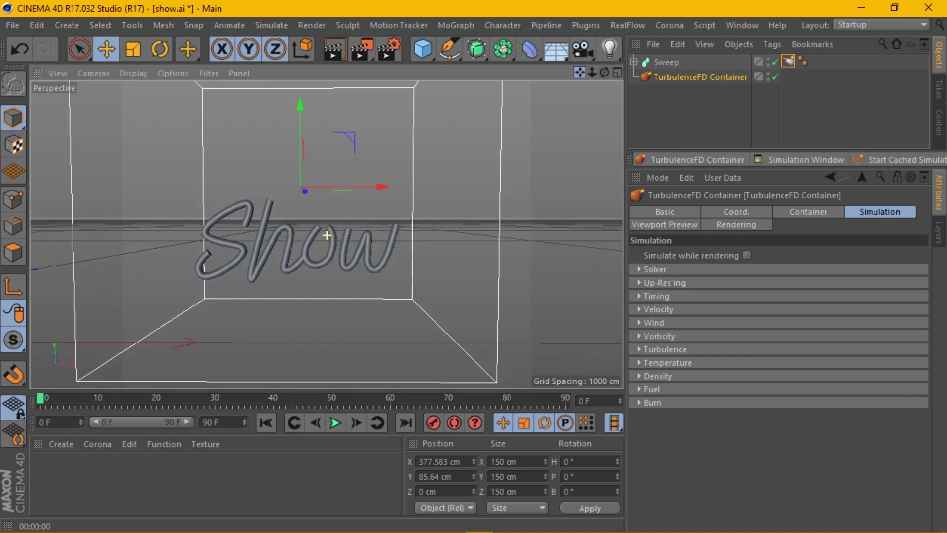
scroll(362, 221, "up", 3)
scroll(363, 221, "up", 1)
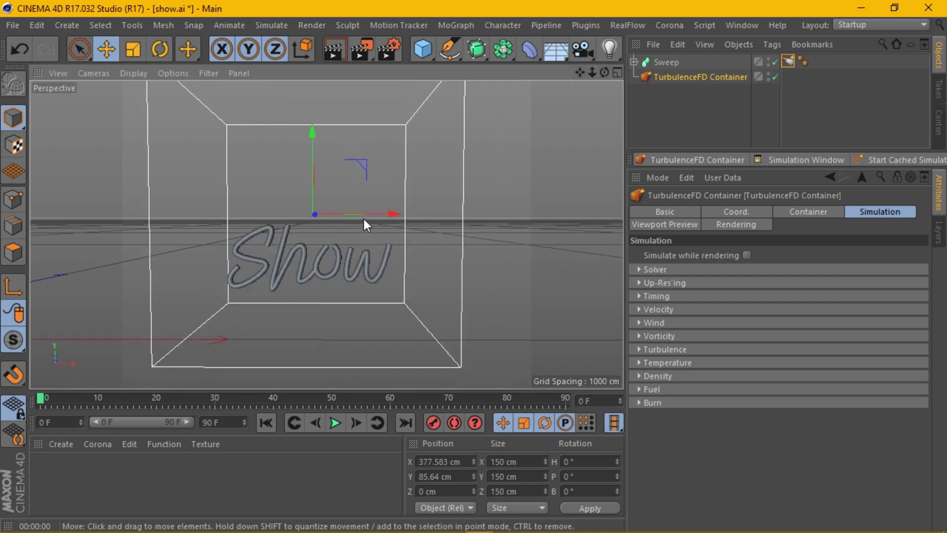
left_click(663, 67)
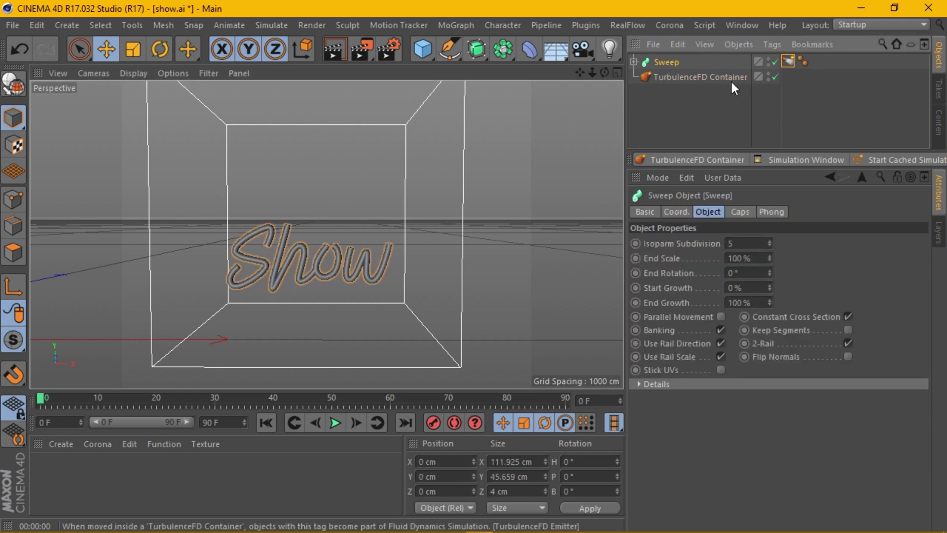
scroll(320, 196, "down", 2)
scroll(321, 196, "down", 2)
scroll(323, 192, "up", 2)
scroll(324, 192, "down", 3)
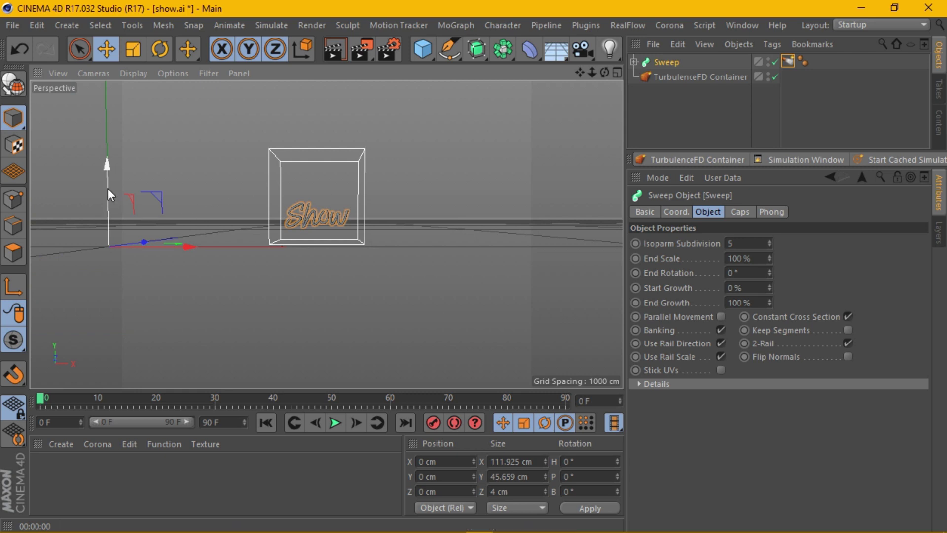
Drag the sweep down to Y −12.013 cm and orbit to face the text head-on
left_click_drag(108, 189, 109, 192)
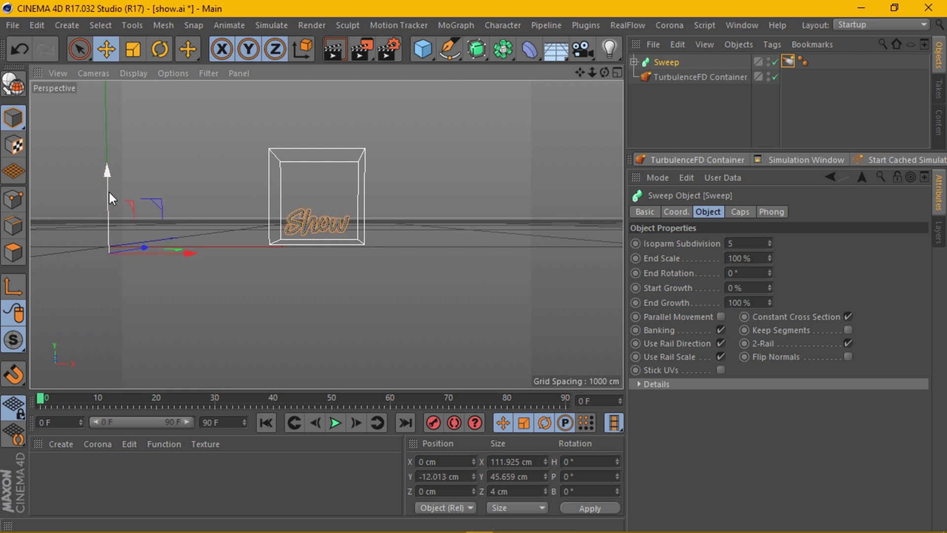
scroll(335, 196, "up", 2)
scroll(330, 207, "up", 3)
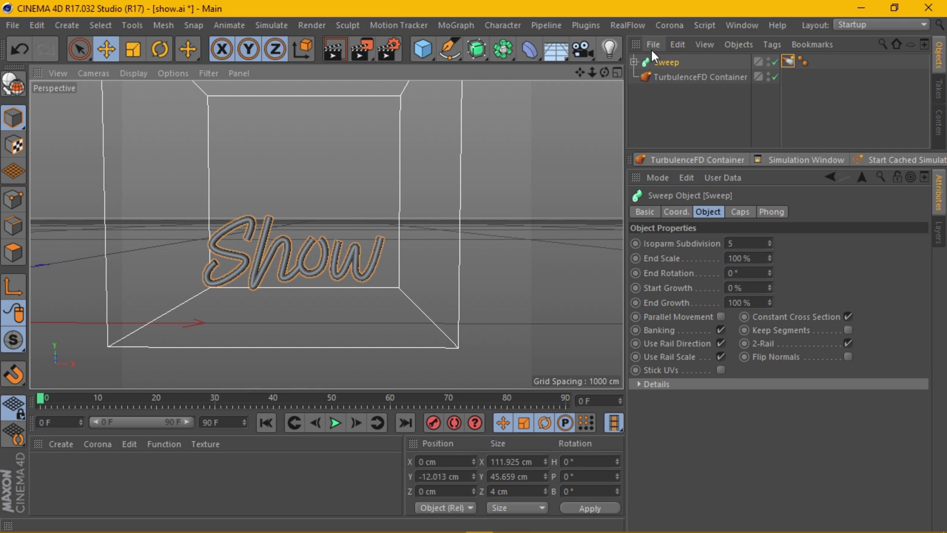
left_click_drag(609, 72, 609, 71)
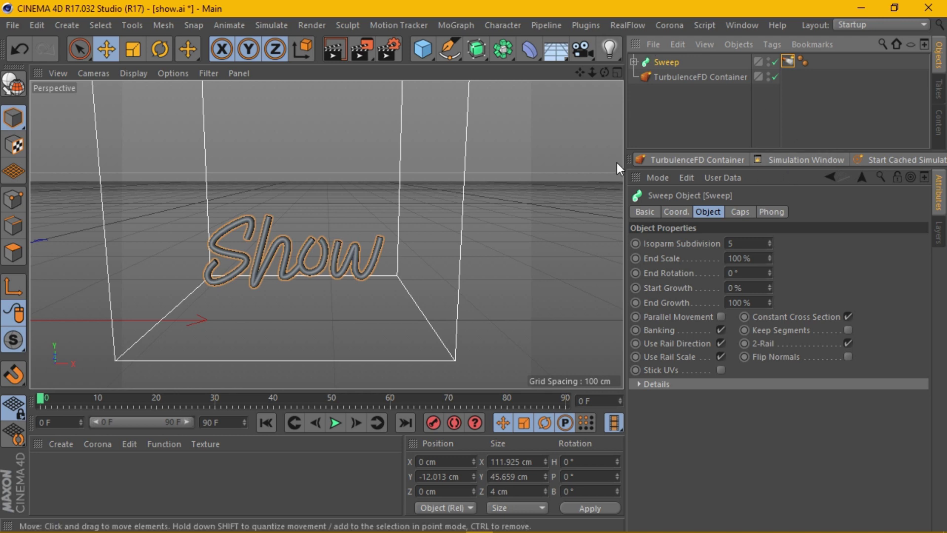
left_click_drag(631, 157, 542, 157)
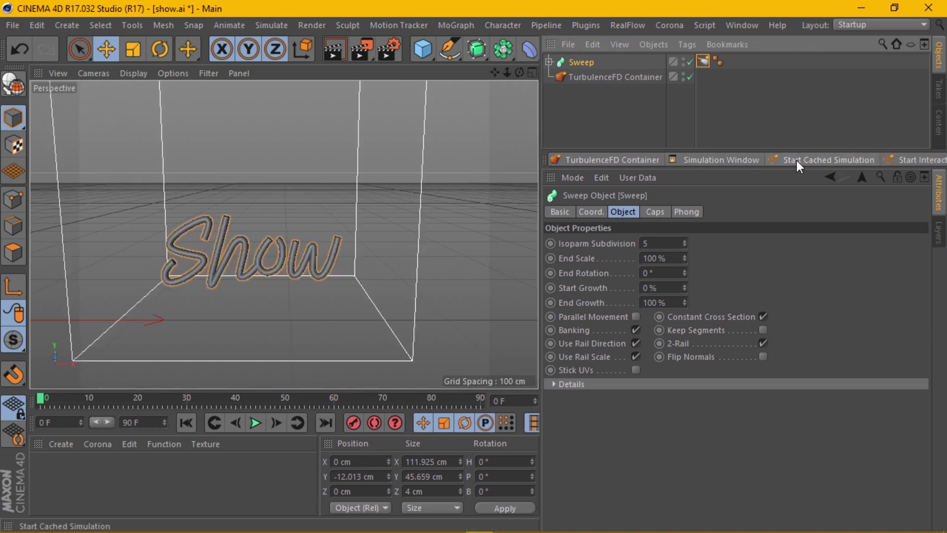
Start the cached TurbulenceFD simulation and let all 91 frames finish
left_click(817, 162)
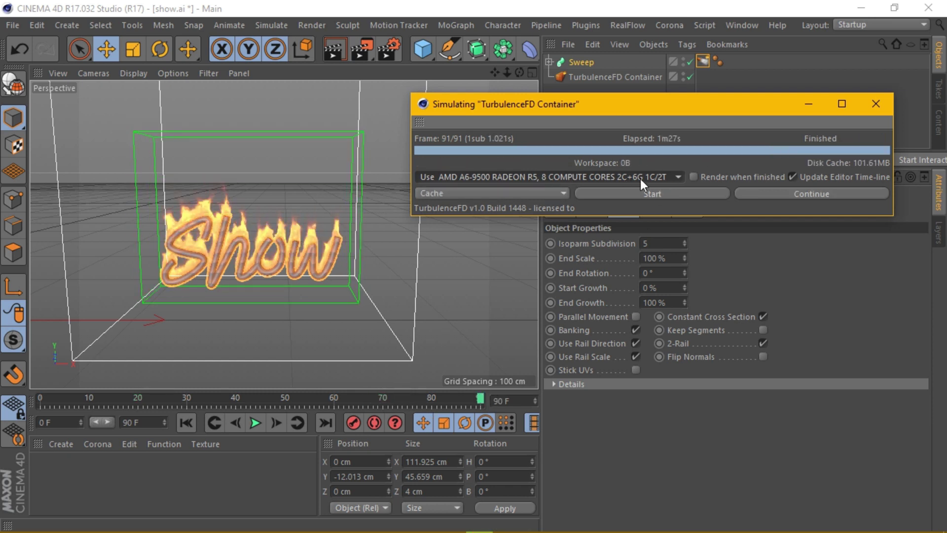
Play the cached fire to frame 61 and render a preview of the flaming Show text
left_click(259, 421)
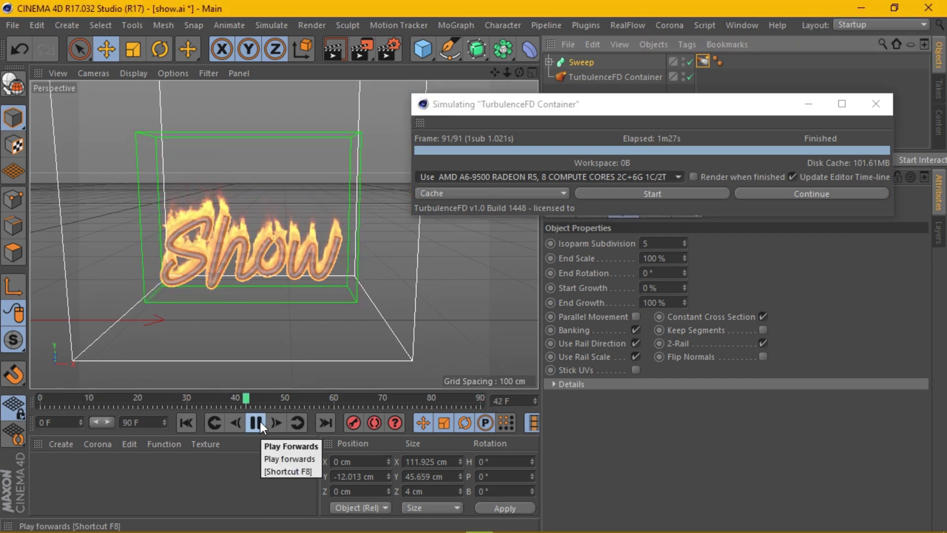
left_click(259, 421)
scroll(202, 288, "up", 5)
scroll(279, 197, "down", 2)
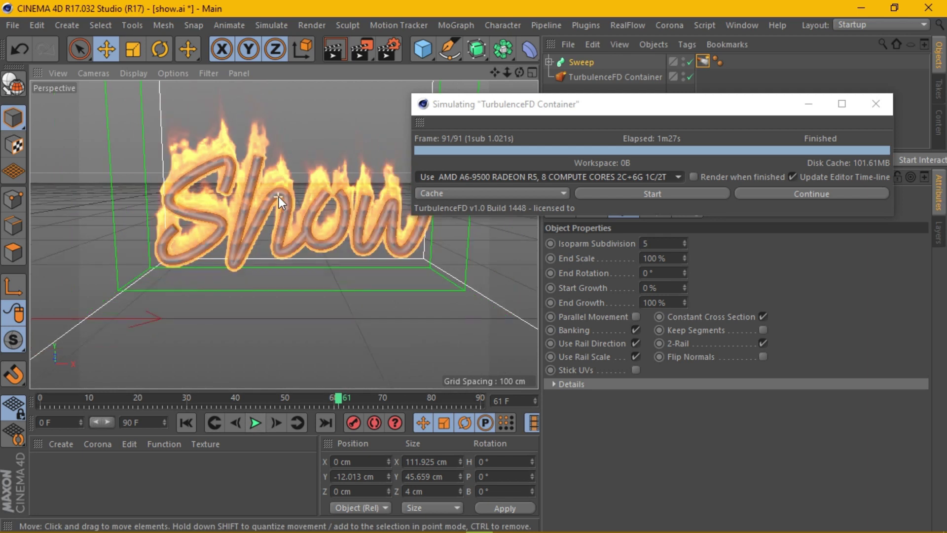
left_click(333, 49)
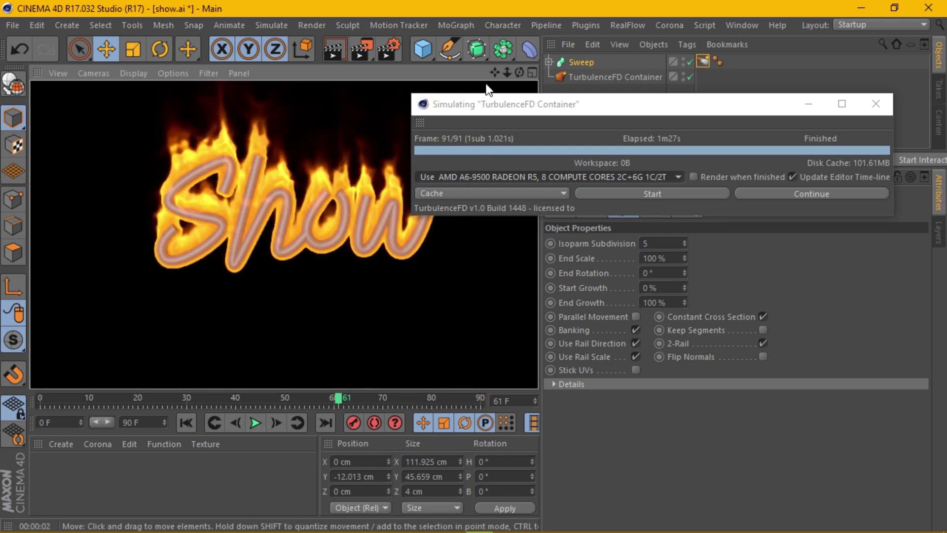
left_click_drag(520, 73, 519, 79)
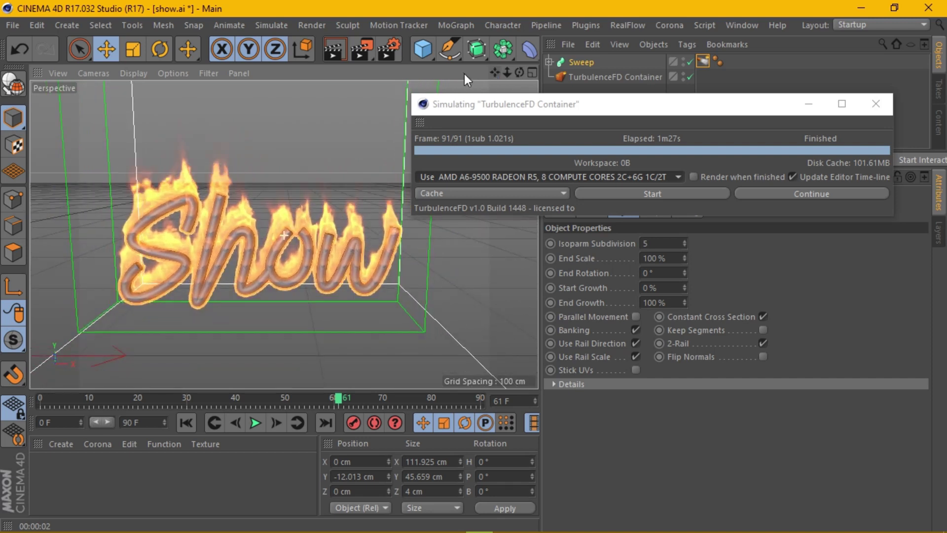
left_click(327, 49)
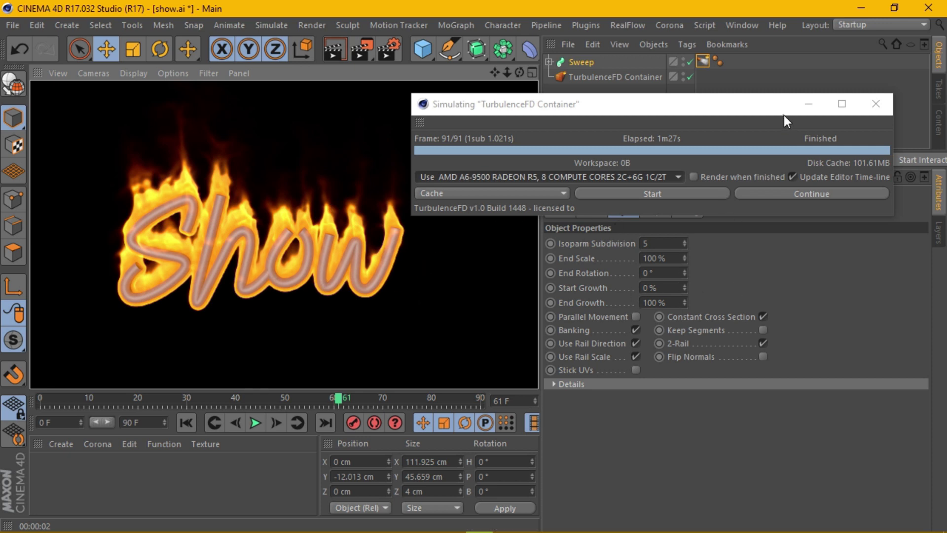
left_click_drag(783, 114, 442, 82)
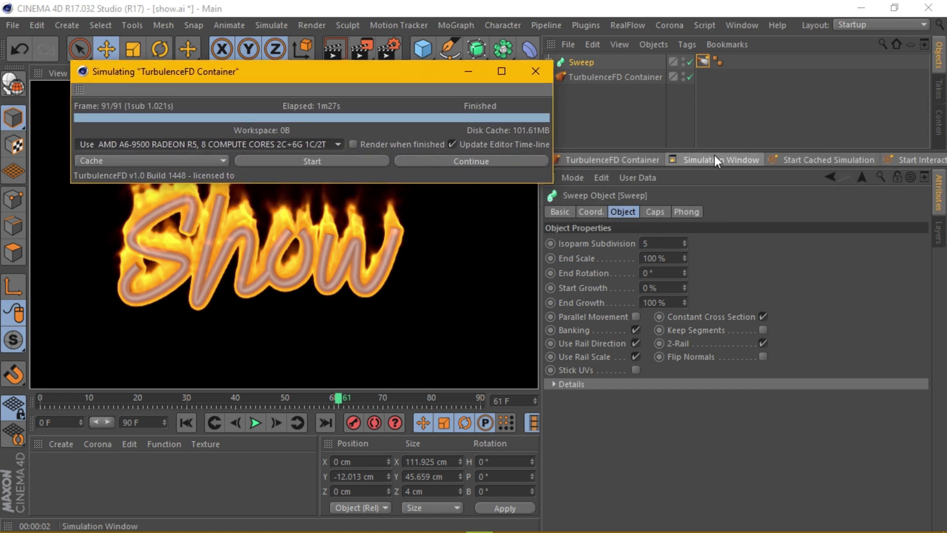
Set the TurbulenceFD Container's Turb. Intensity to 5 cm and Smallest Size to 3 cm
left_click(596, 76)
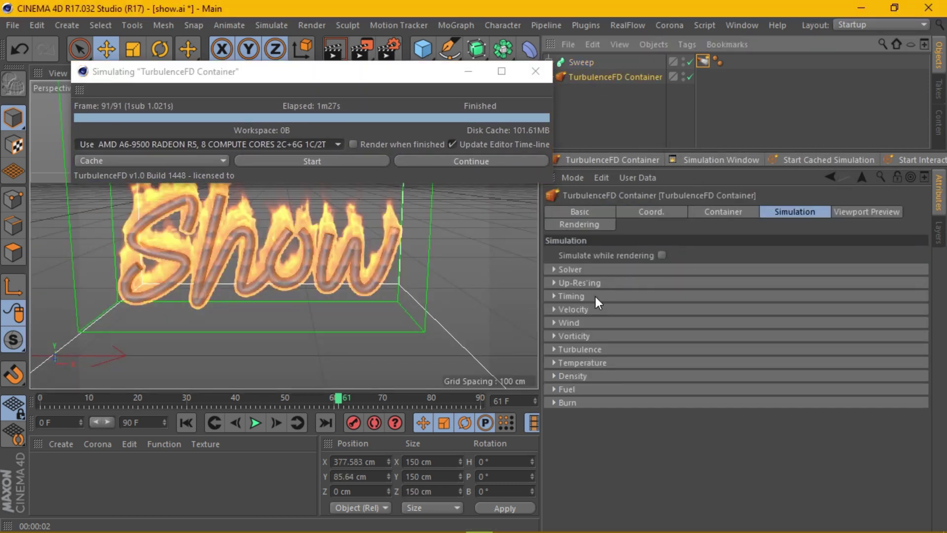
left_click(610, 349)
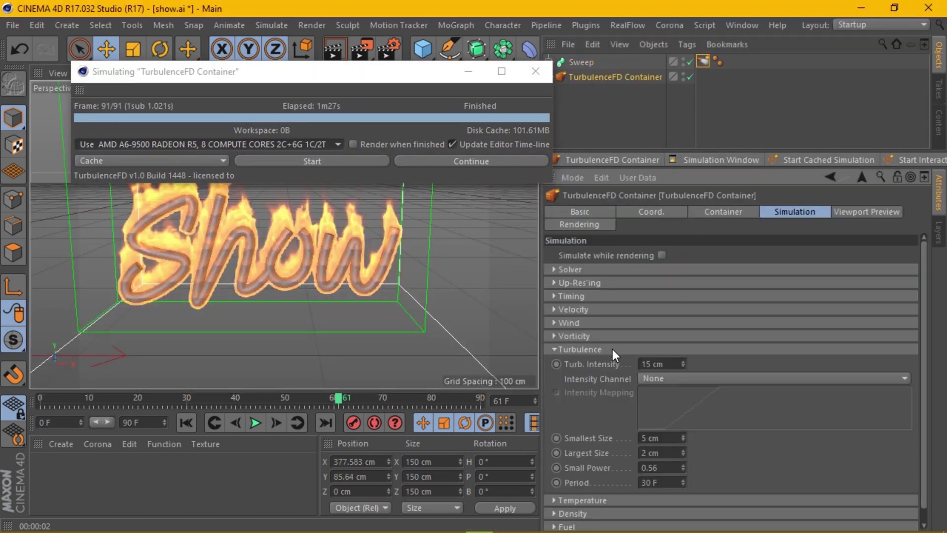
double_click(651, 363)
type("5")
key("Return")
left_click_drag(674, 438, 624, 436)
type("3")
key("Return")
left_click(555, 349)
Re-simulate the fire from frame 0, then render a preview of frame 60
left_click(187, 425)
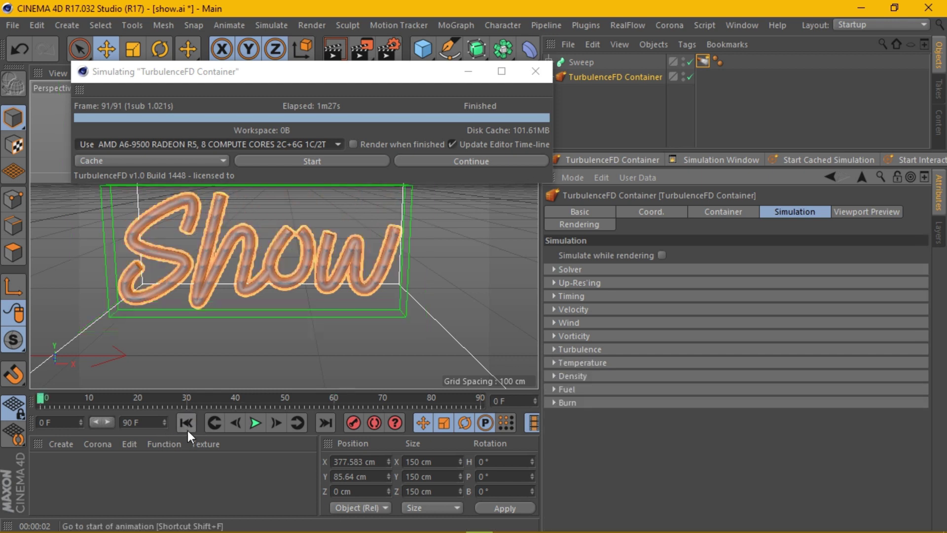
left_click(315, 162)
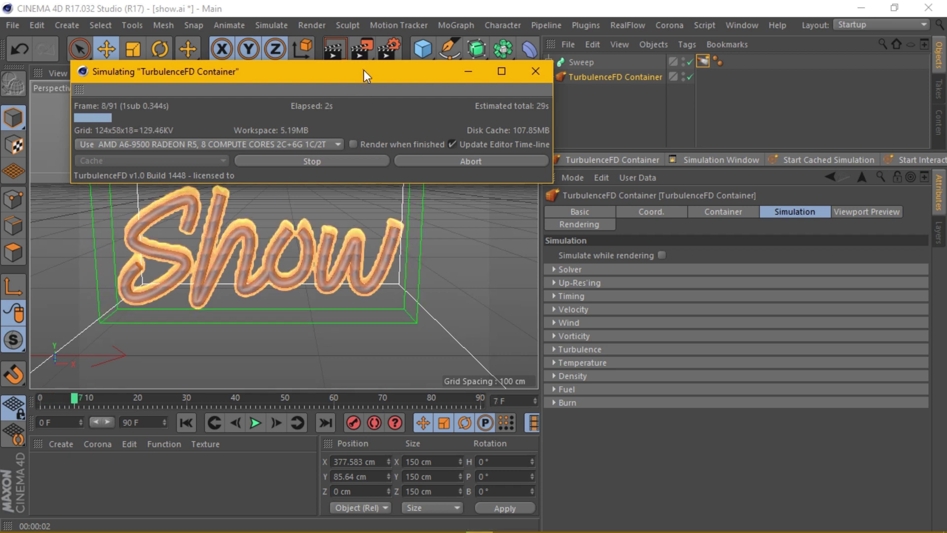
left_click_drag(363, 70, 364, 60)
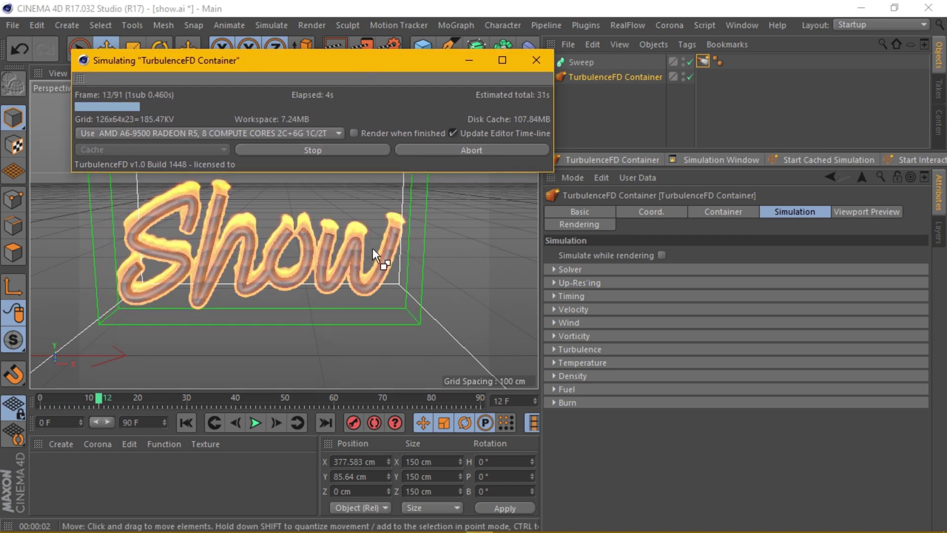
left_click(185, 422)
left_click(256, 422)
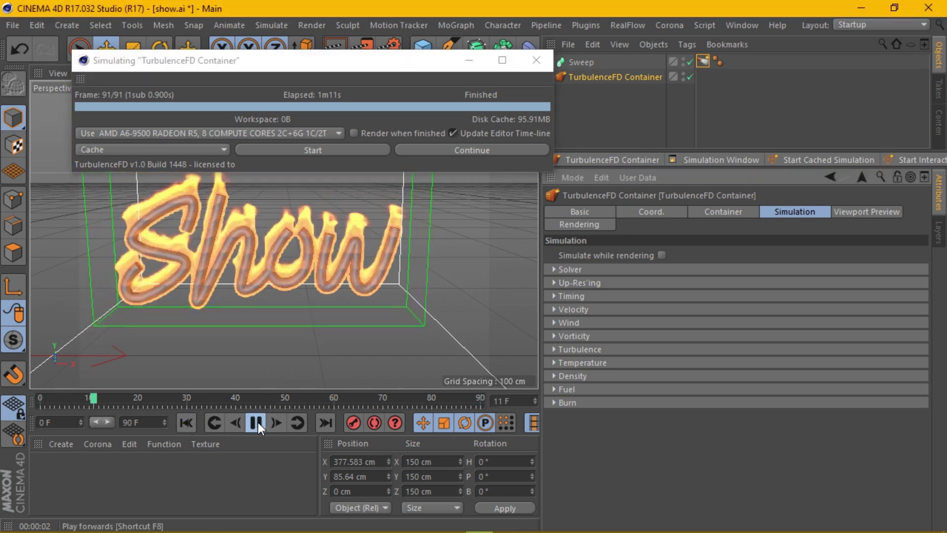
left_click(259, 423)
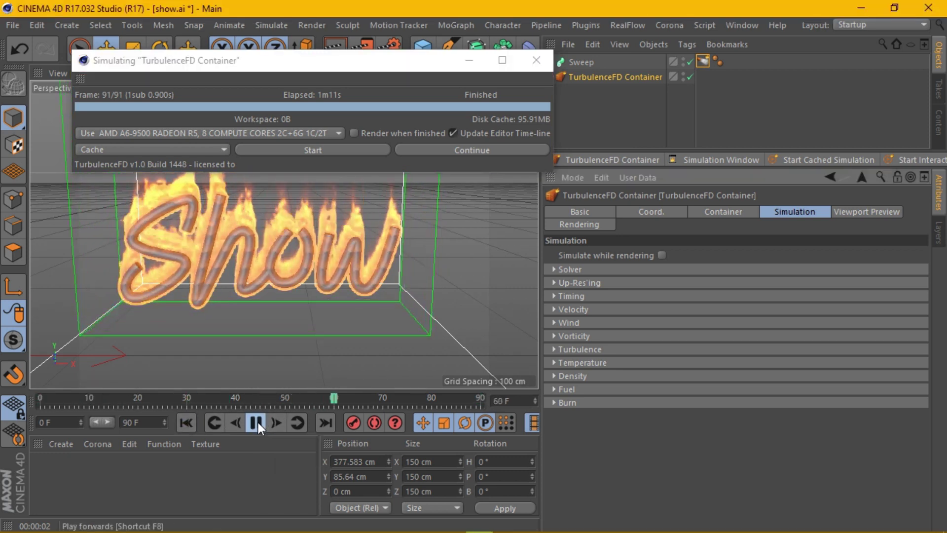
left_click_drag(398, 63, 655, 84)
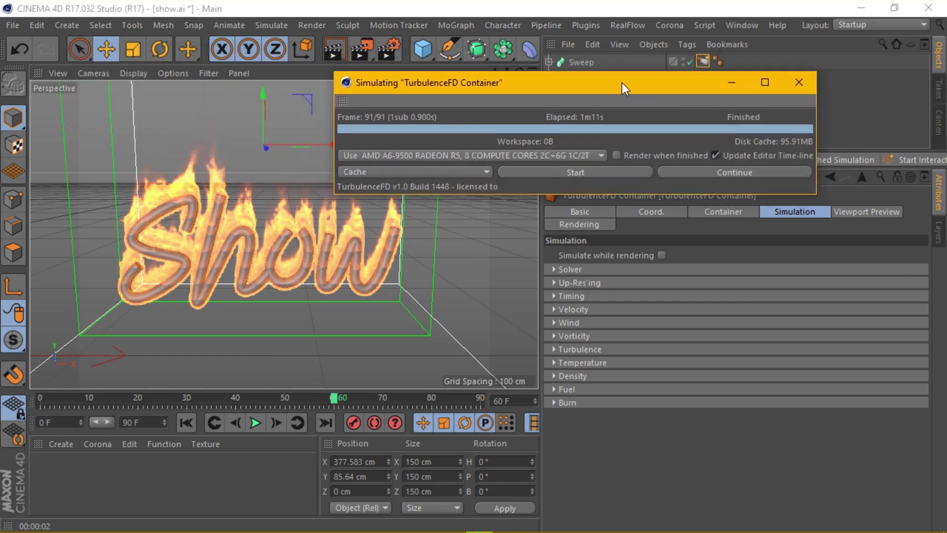
left_click(325, 45)
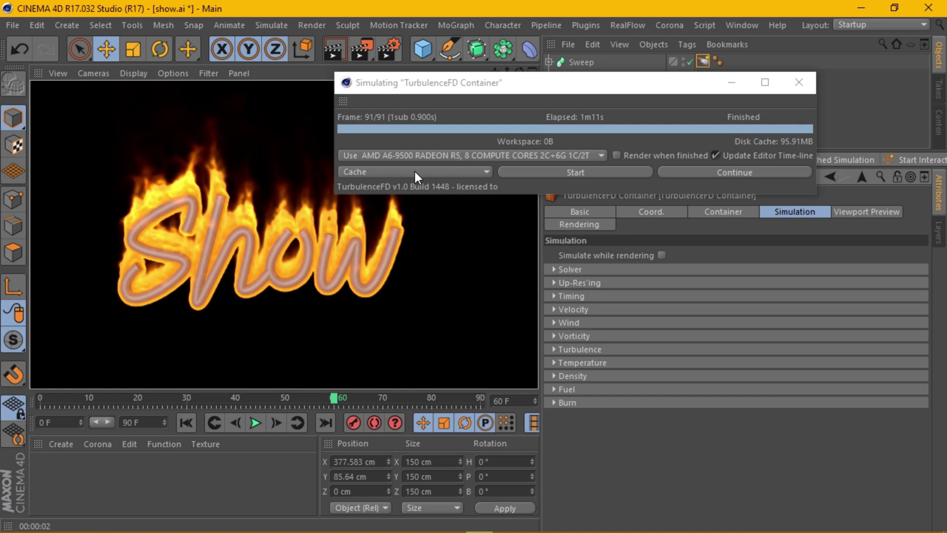
left_click_drag(502, 88, 120, 85)
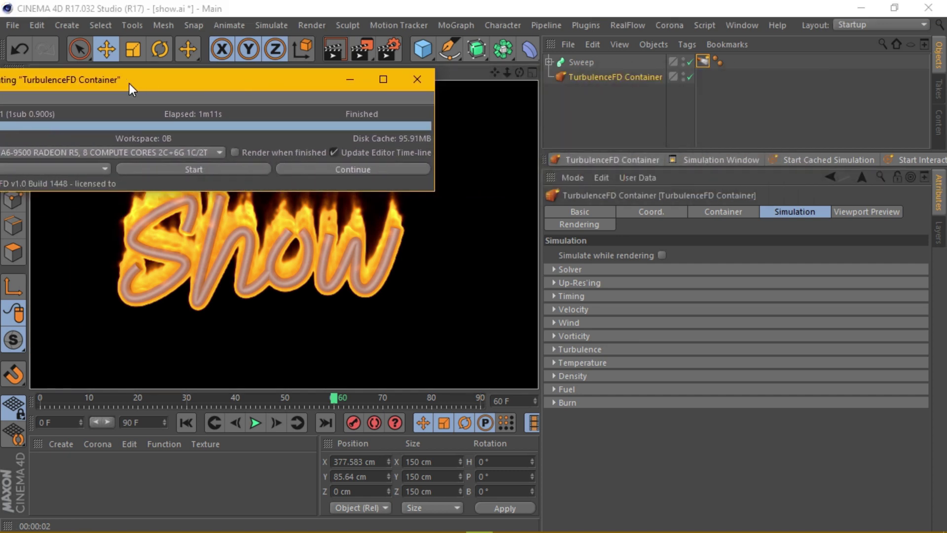
Set Temperature Cooling to 45 %, then rewind to frame 0 and select the Sweep
left_click(593, 375)
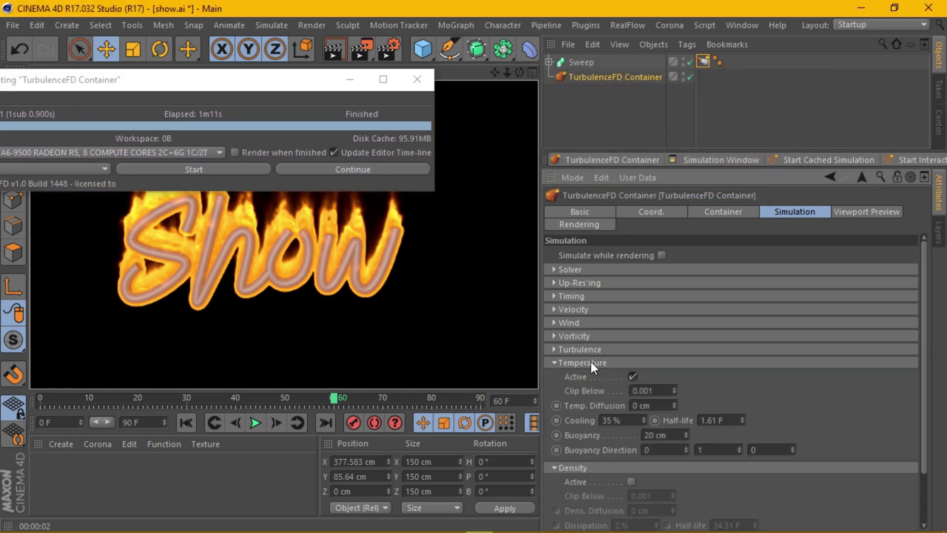
type("45")
key("Return")
left_click(552, 361)
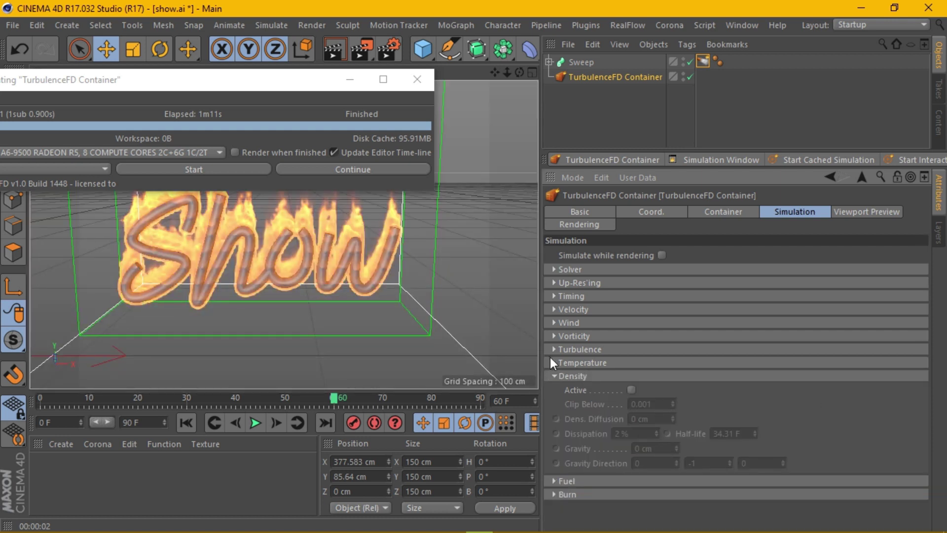
left_click(186, 423)
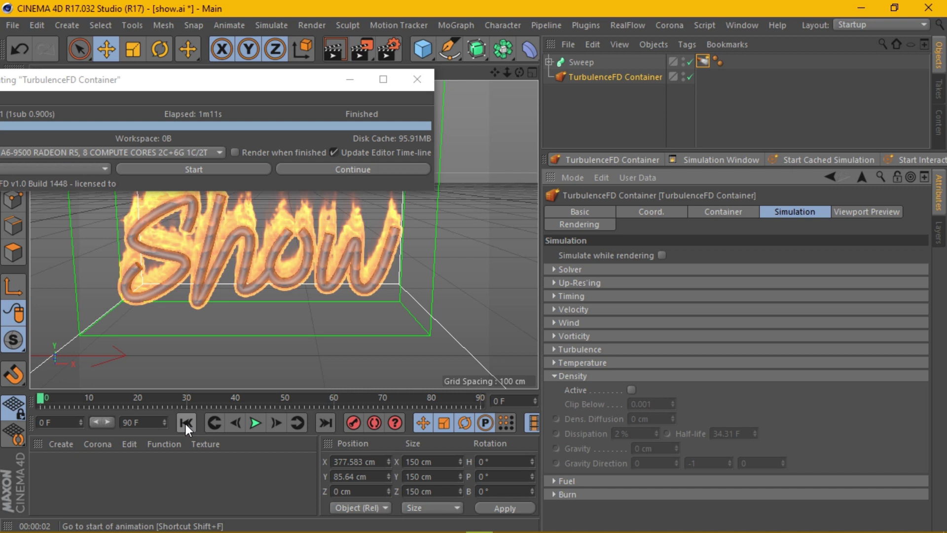
left_click(589, 63)
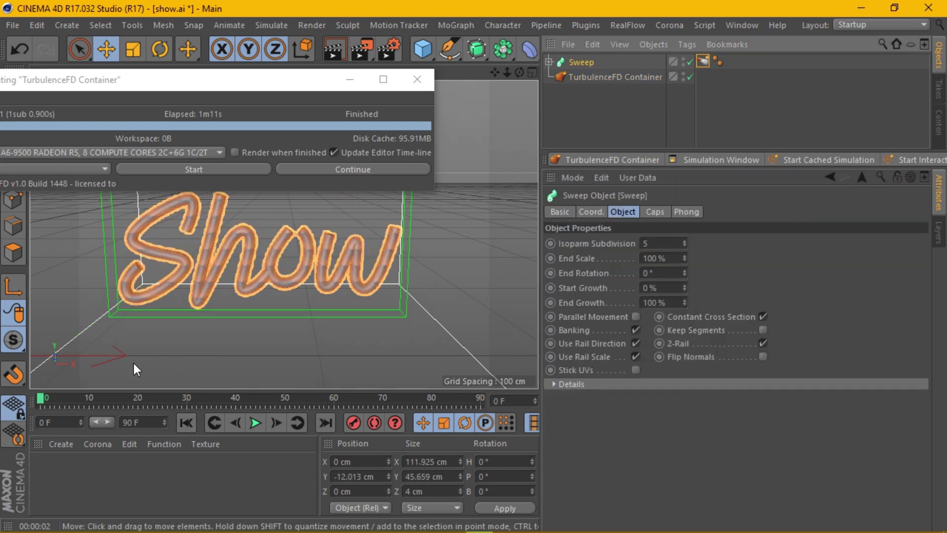
Keyframe the Sweep's End Growth at 0 % on frame 0
left_click_drag(684, 304, 685, 340)
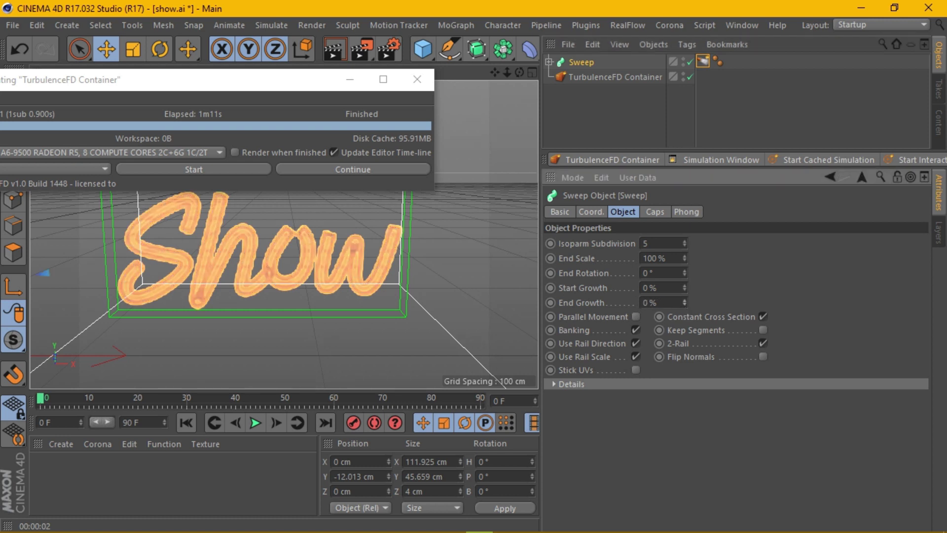
right_click(551, 304)
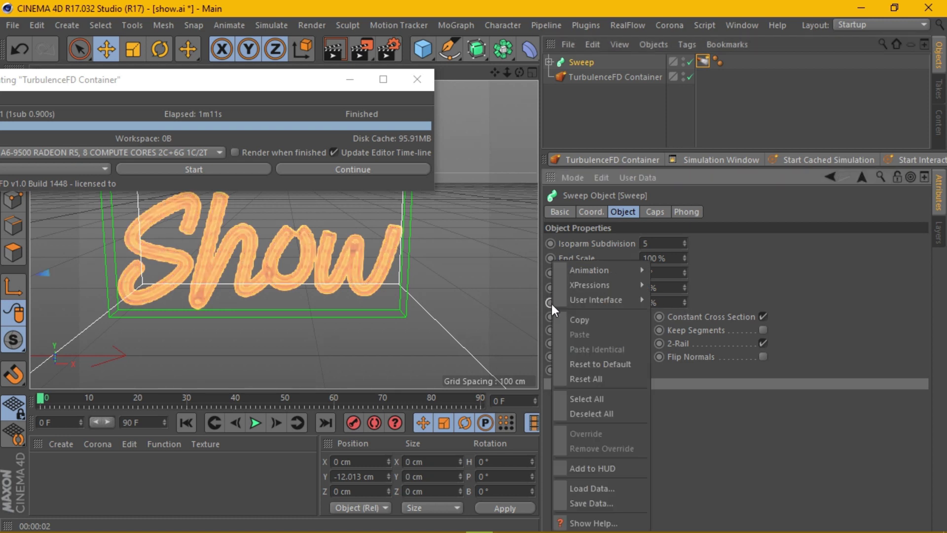
left_click(730, 271)
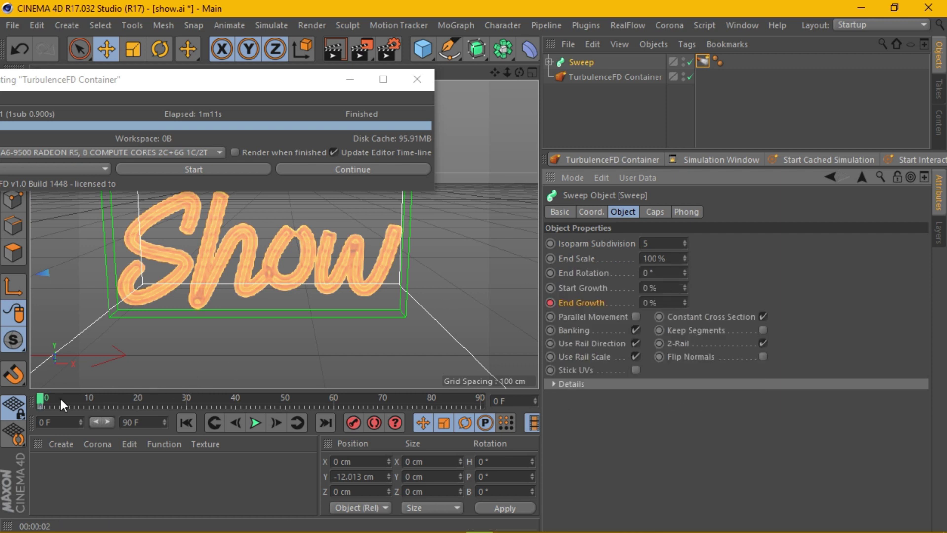
Keyframe End Growth at 100 % on frame 40
left_click_drag(44, 397, 235, 402)
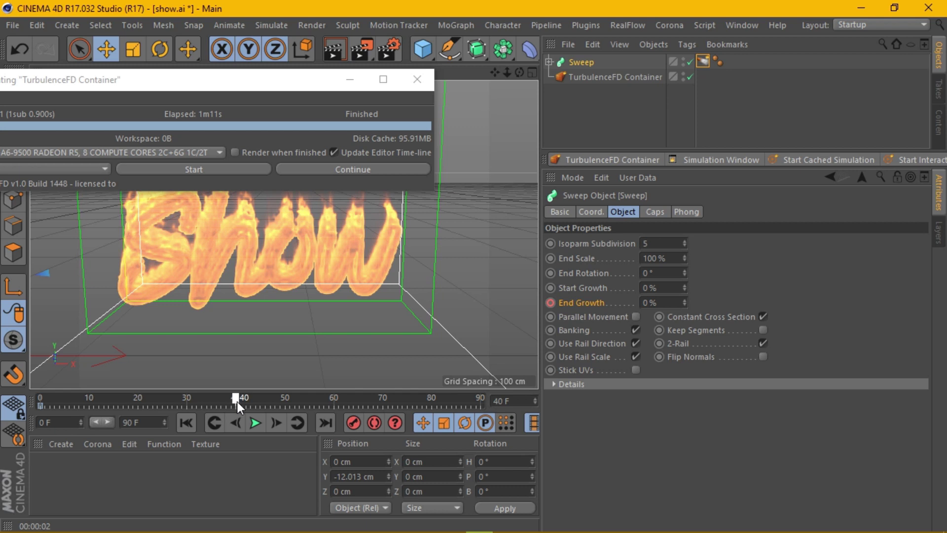
left_click(549, 303, "ctrl")
left_click(644, 306)
type("1")
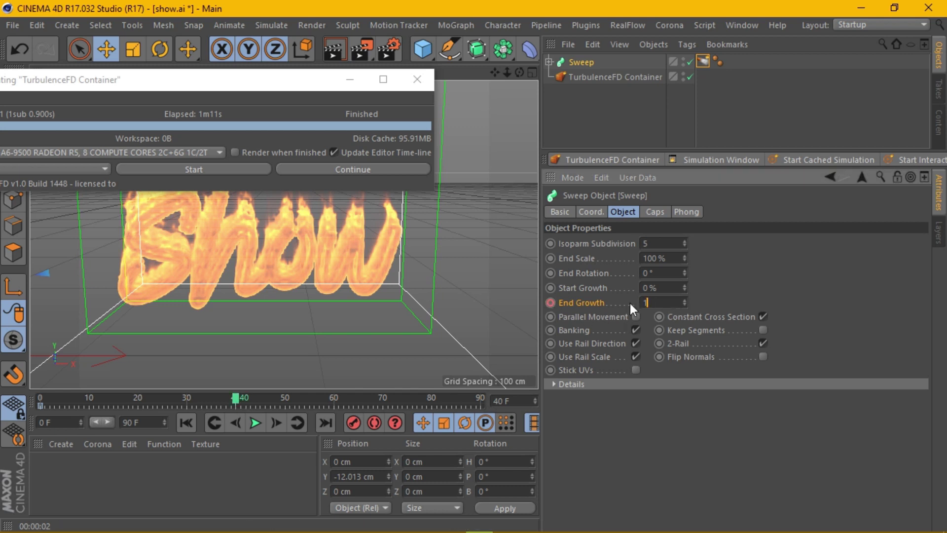
type("00")
key("Return")
right_click(555, 303)
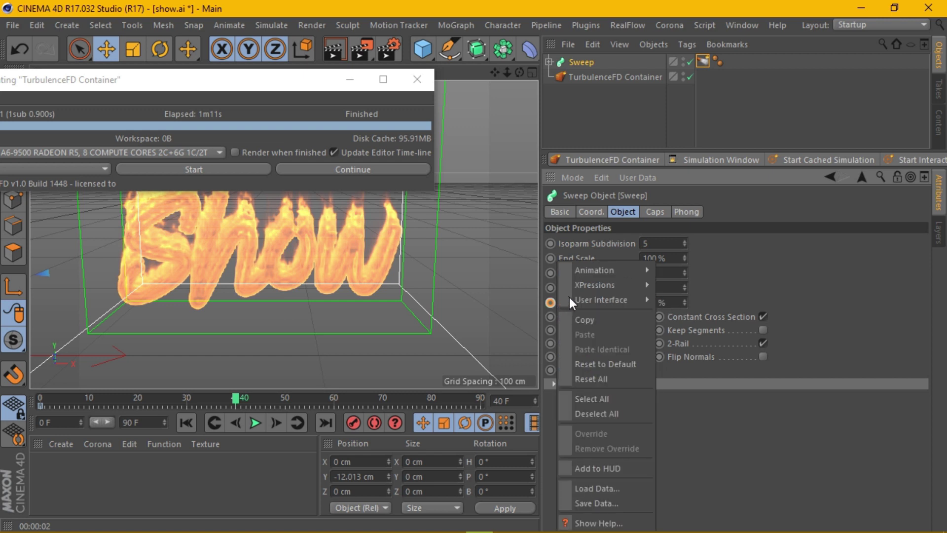
left_click(676, 269)
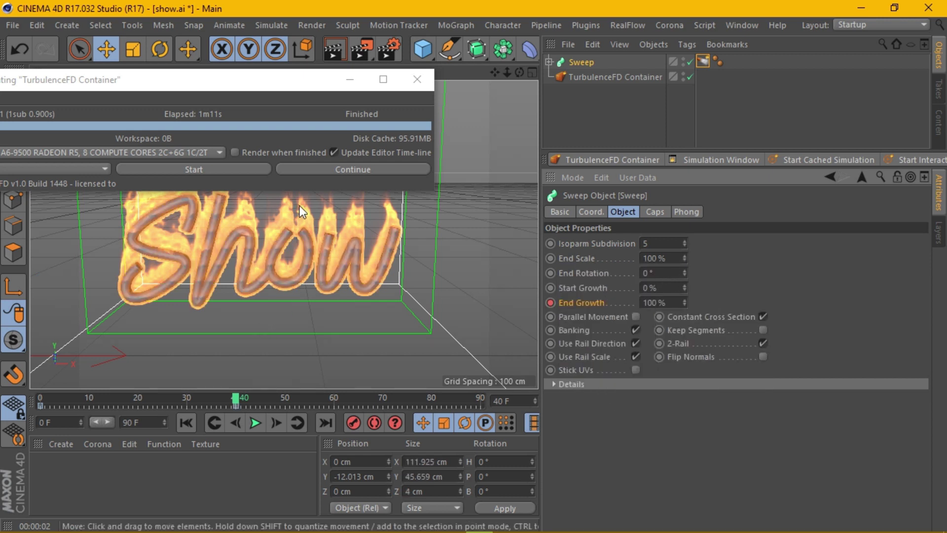
left_click_drag(311, 84, 606, 65)
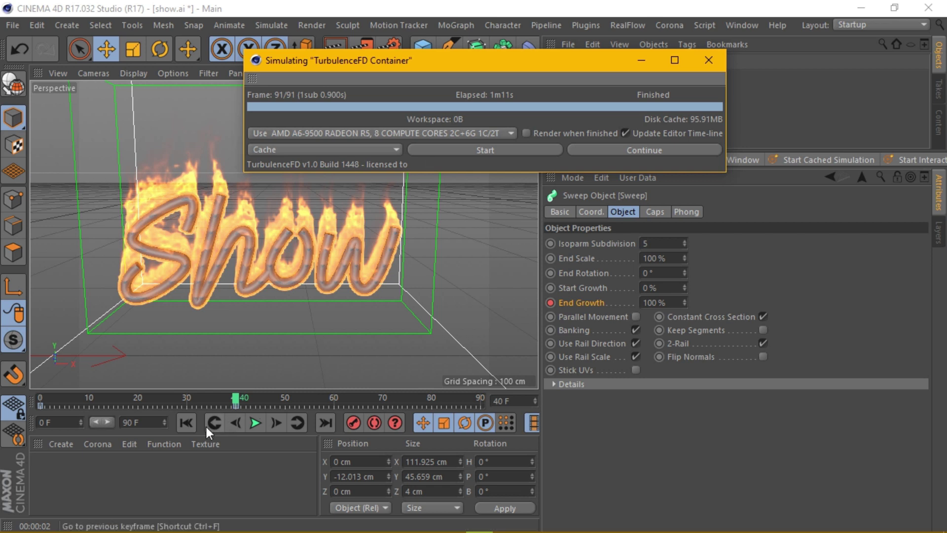
Re-run the TurbulenceFD simulation from frame 0 for the growing sweep
left_click(191, 424)
left_click(493, 147)
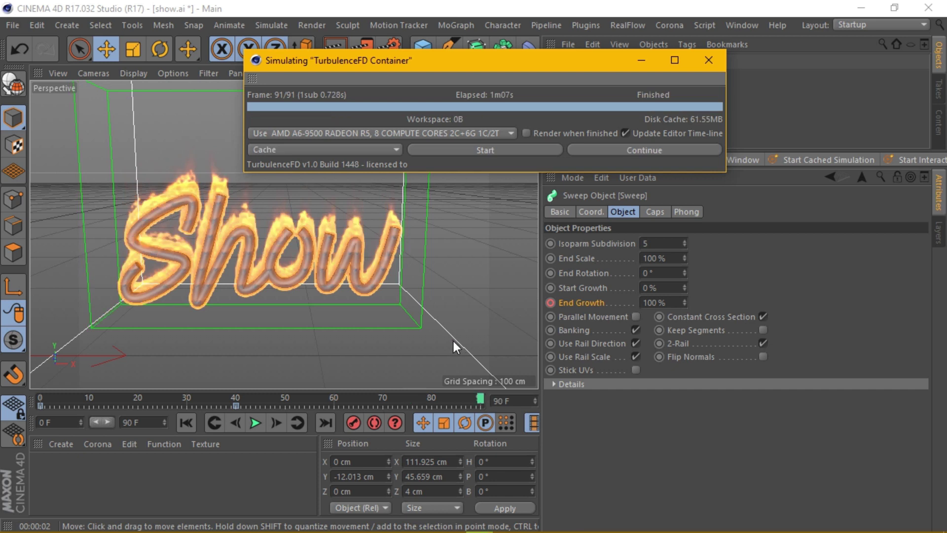
left_click_drag(464, 63, 618, 73)
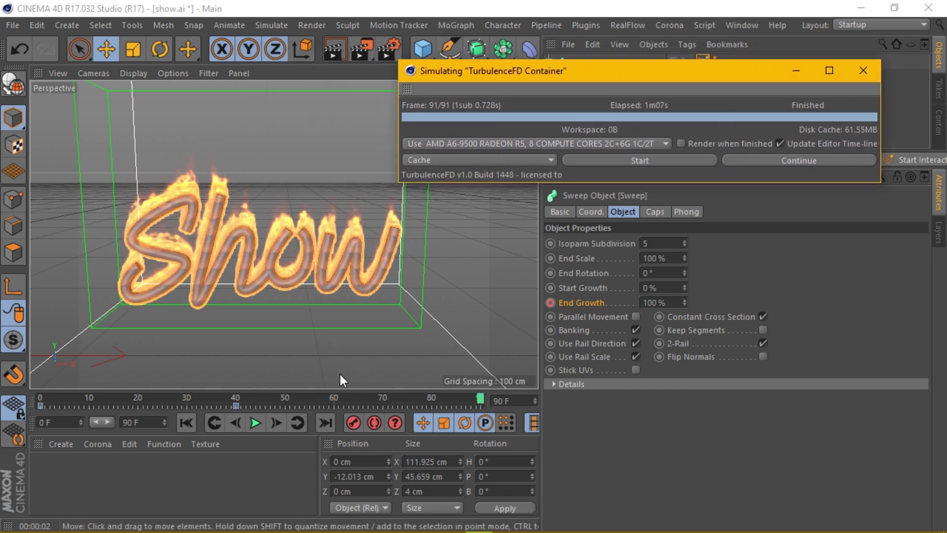
Play to frame 22 and render a preview of the burning 'Sh'
left_click(186, 422)
left_click(254, 423)
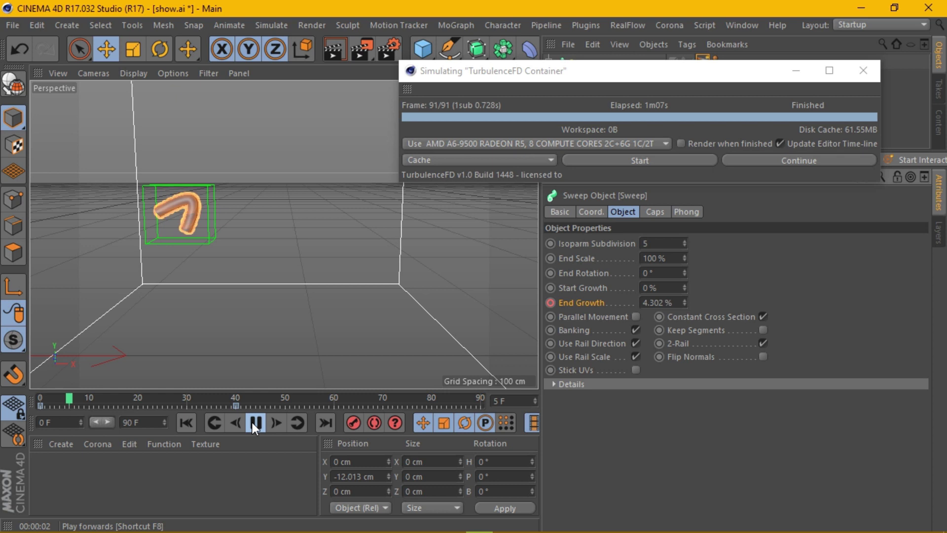
left_click(254, 422)
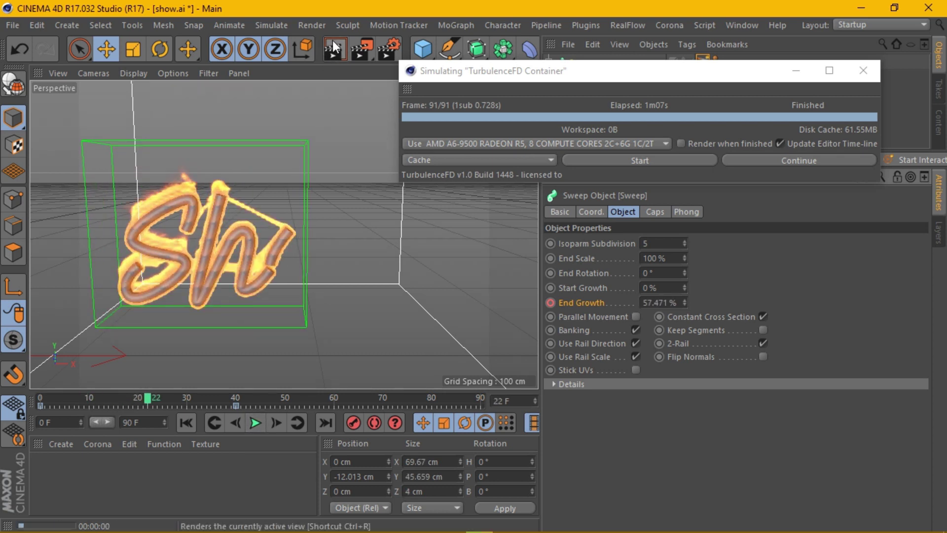
left_click(333, 44)
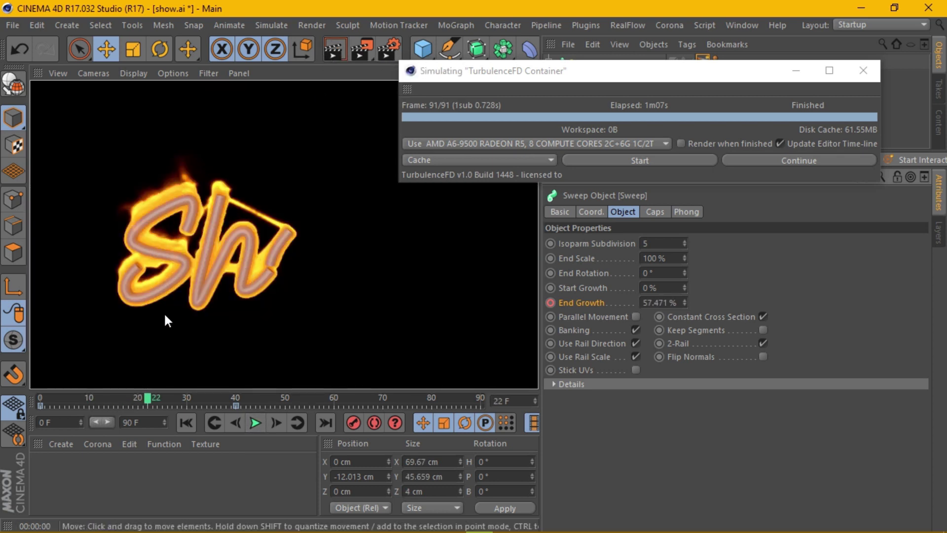
left_click(62, 442)
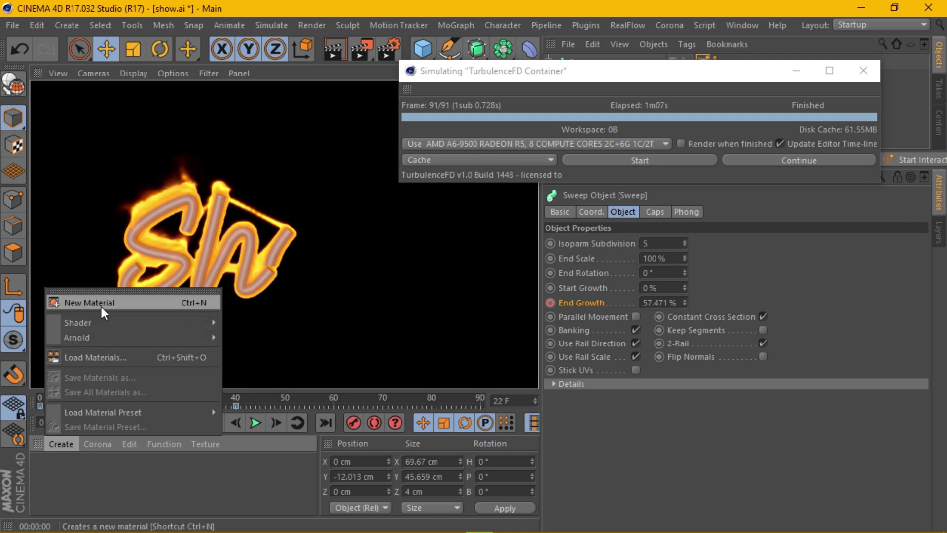
Create a new material 'Mat' with its colour brightness set to 0 % black
left_click(149, 305)
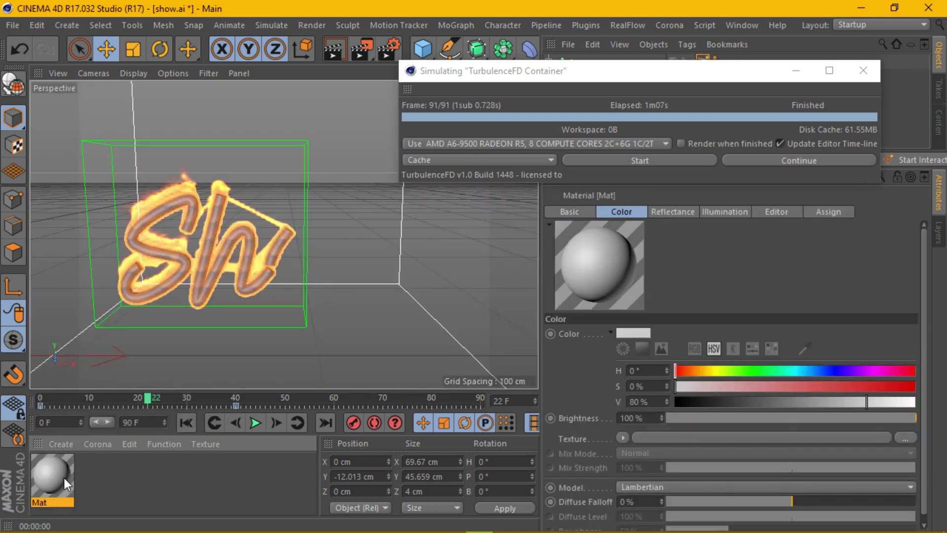
double_click(60, 473)
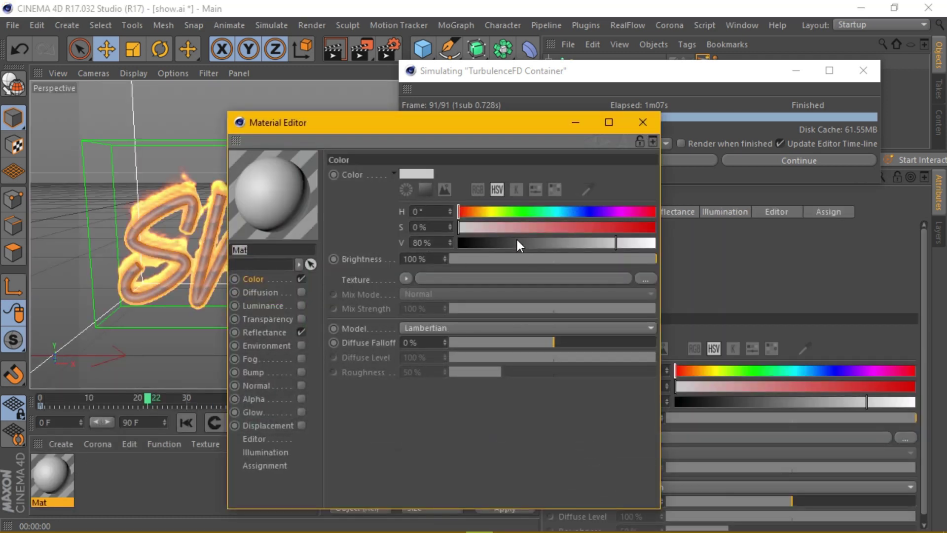
left_click_drag(516, 245, 387, 244)
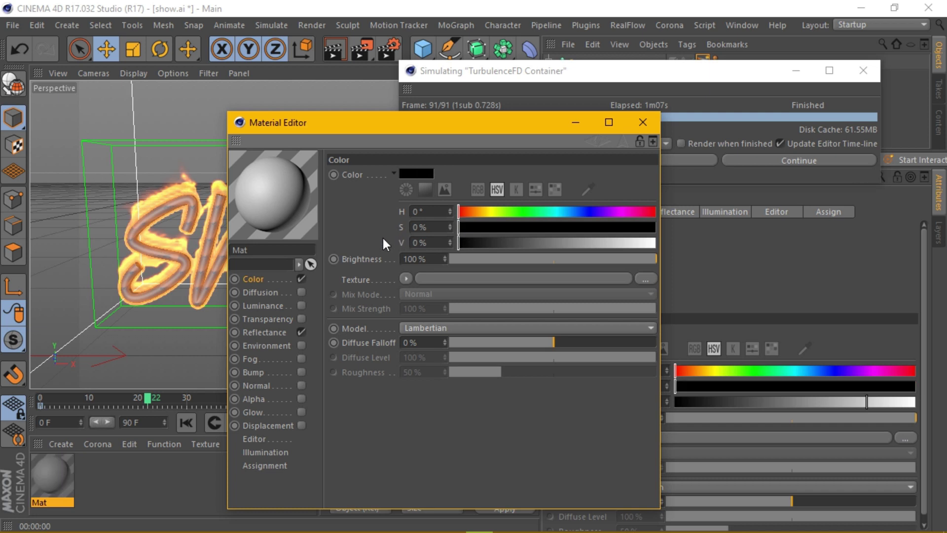
left_click(642, 119)
Apply Mat to the Sweep and render a preview of the current frame
left_click_drag(647, 76, 578, 310)
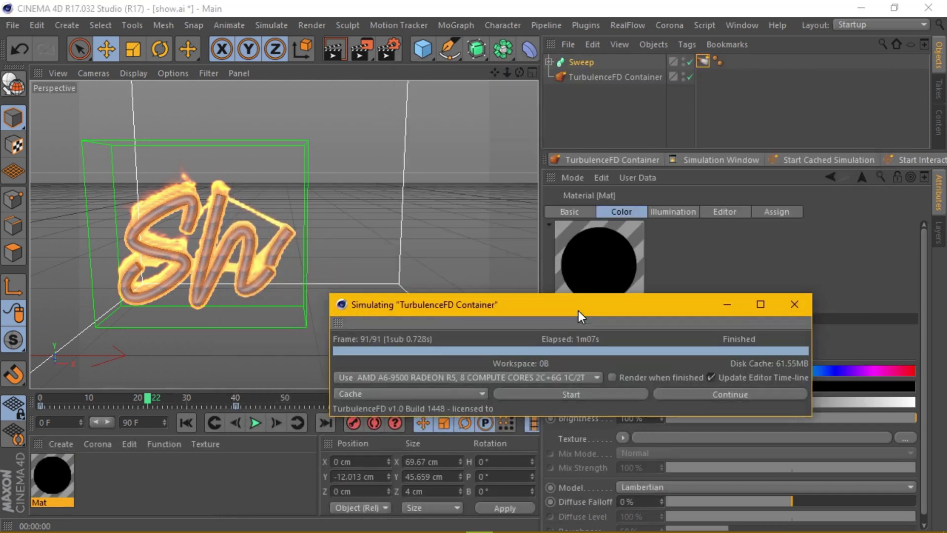
left_click(215, 356)
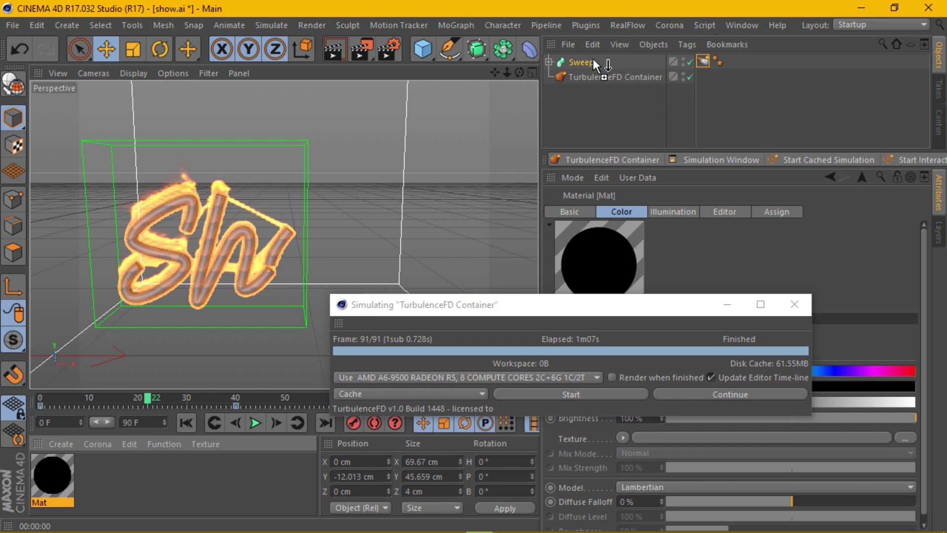
left_click_drag(593, 58, 592, 58)
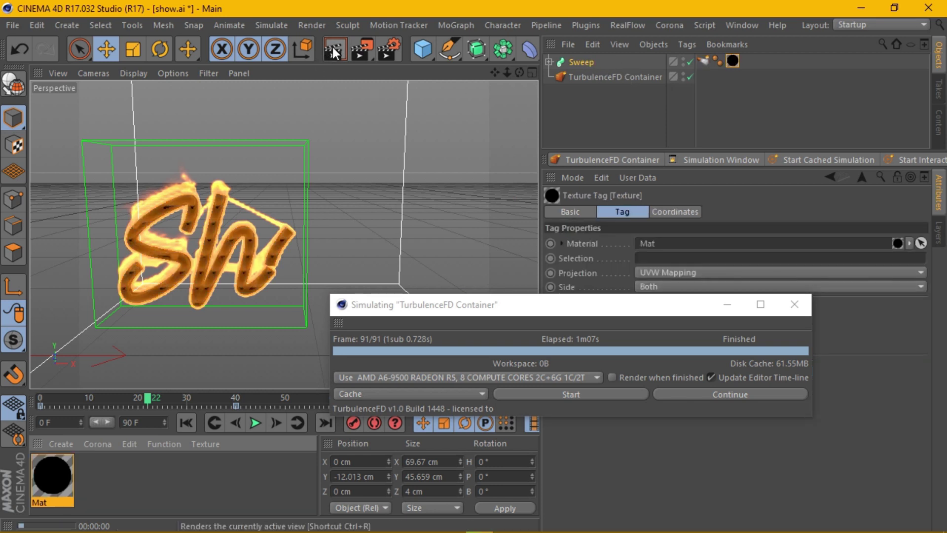
left_click(332, 48)
Play the animation from the start and render a preview of the burning text
mouse_move(496, 305)
left_mouse_down()
mouse_move(632, 235)
mouse_move(679, 186)
left_mouse_up()
left_click(187, 422)
left_click(253, 422)
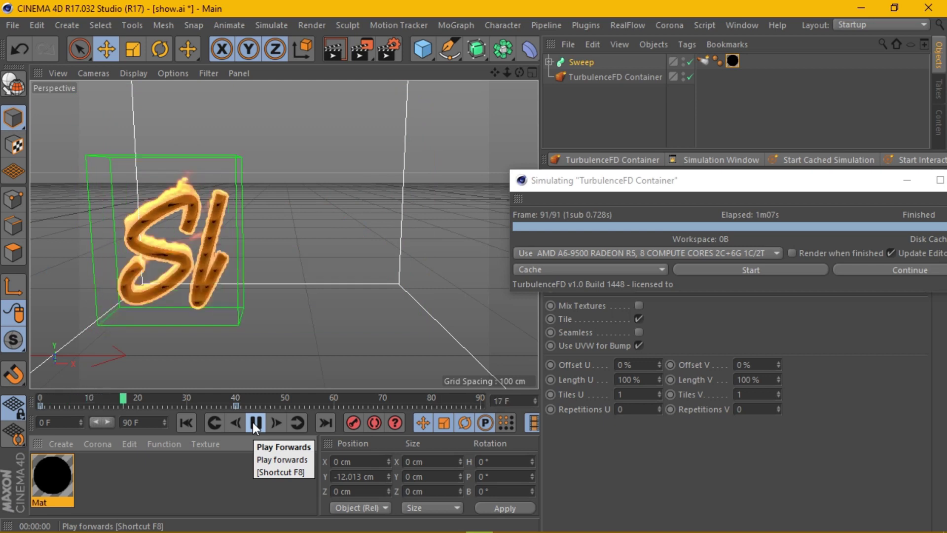
left_click(252, 422)
left_click(335, 46)
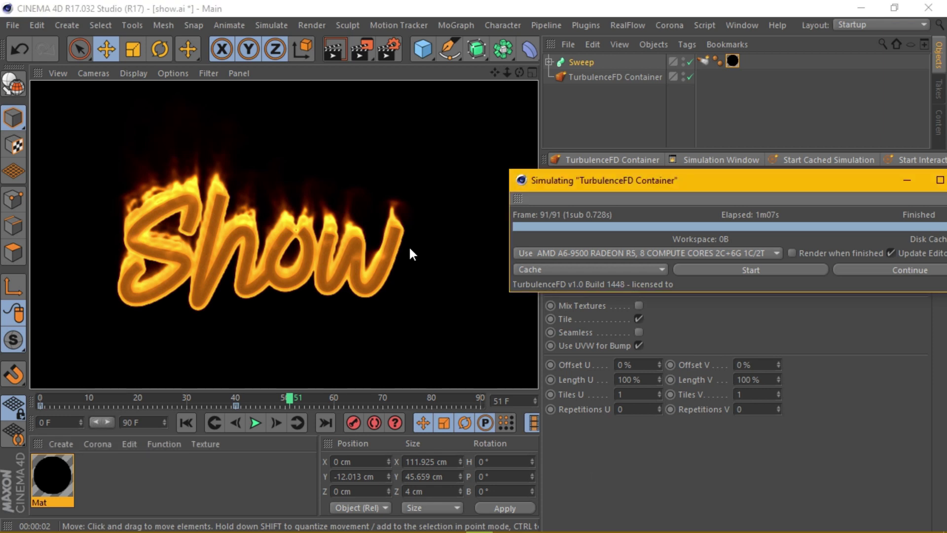
Set the scene end frame to 180, then select the End Growth key and the Sweep
left_click(143, 422)
type("180")
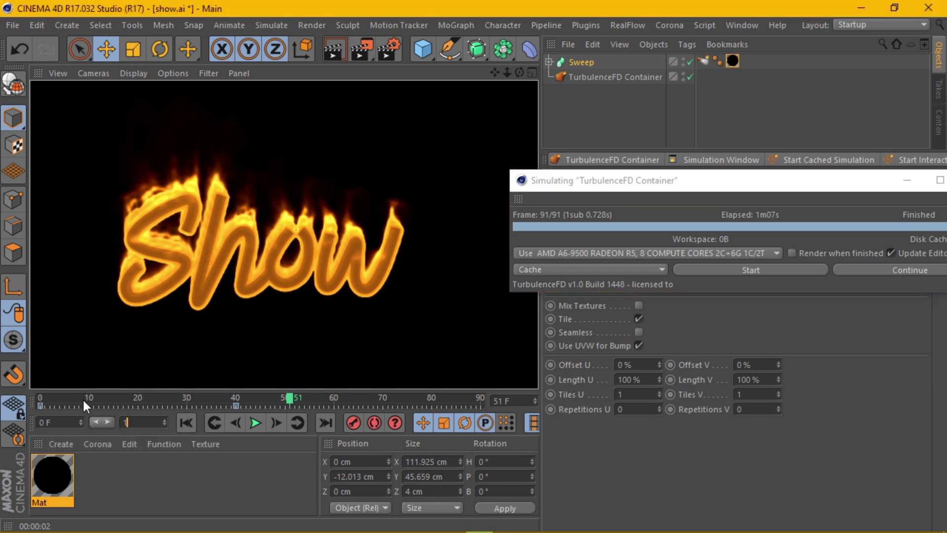
key("Return")
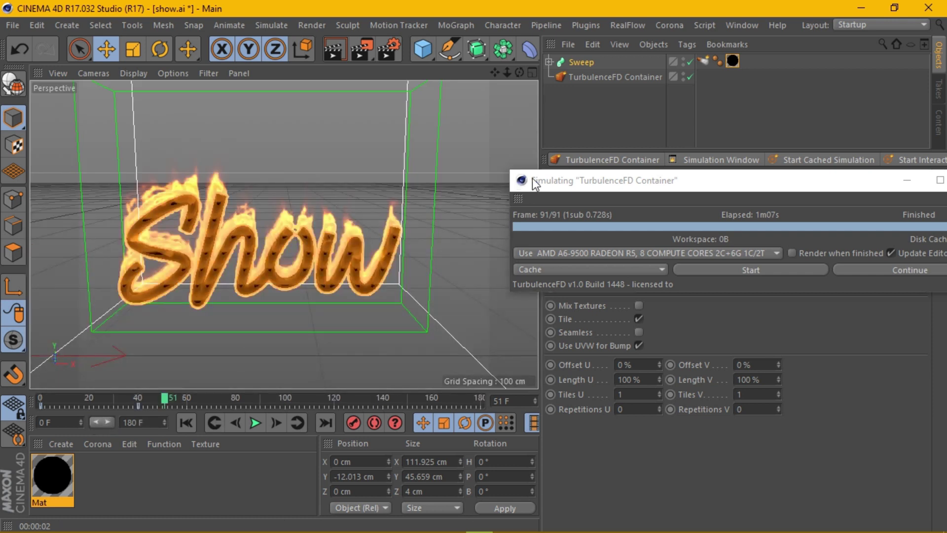
left_click_drag(552, 181, 500, 105)
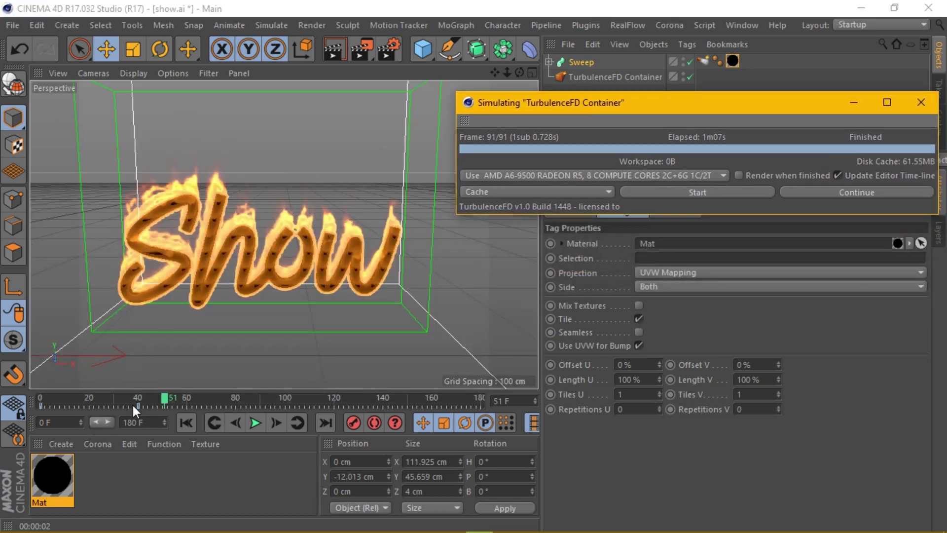
left_click(138, 404)
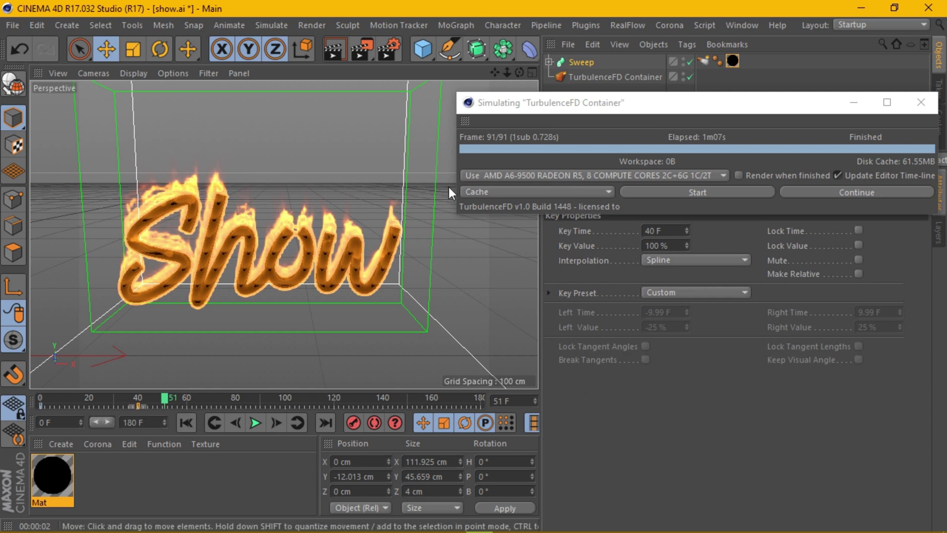
left_click_drag(676, 113, 228, 111)
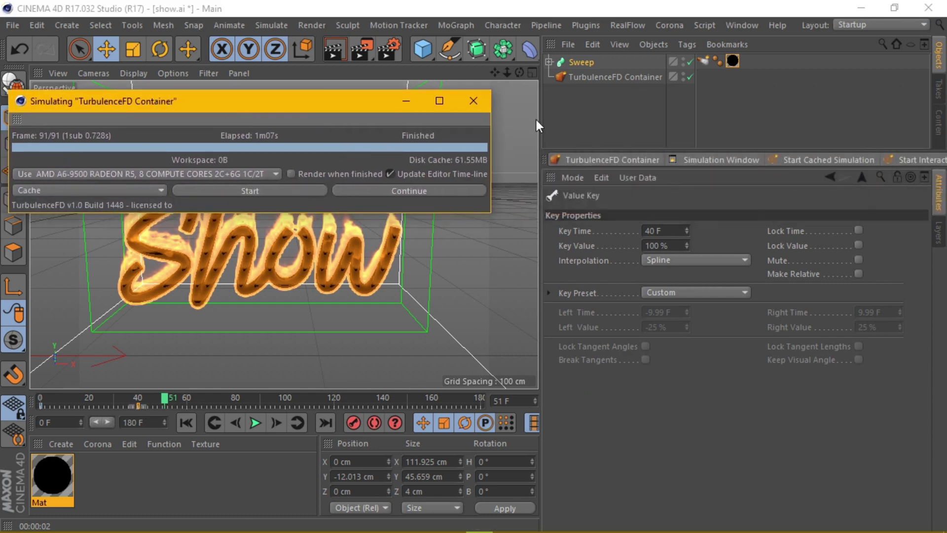
left_click(580, 67)
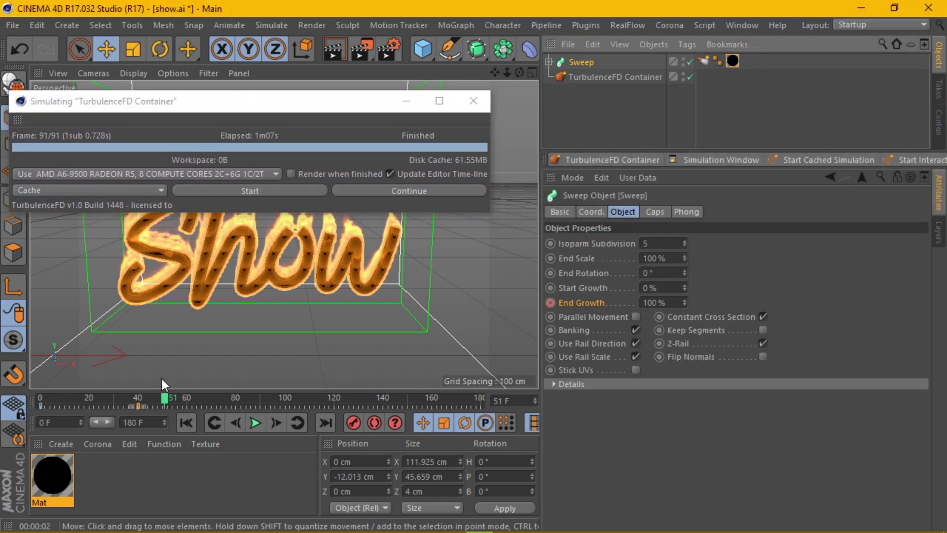
Move the final End Growth keyframe to frame 90 and re-simulate the fire from frame 0
left_click_drag(138, 406, 262, 410)
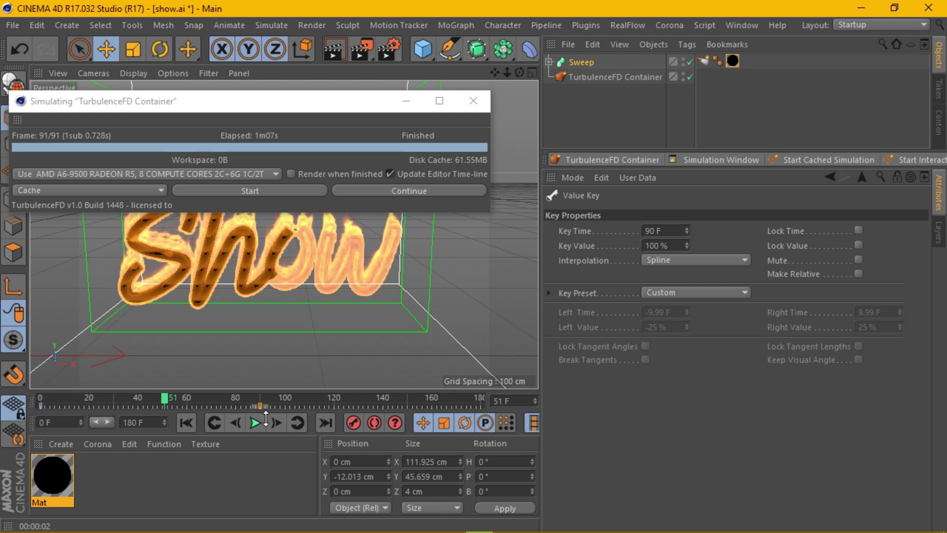
left_click_drag(170, 401, 262, 403)
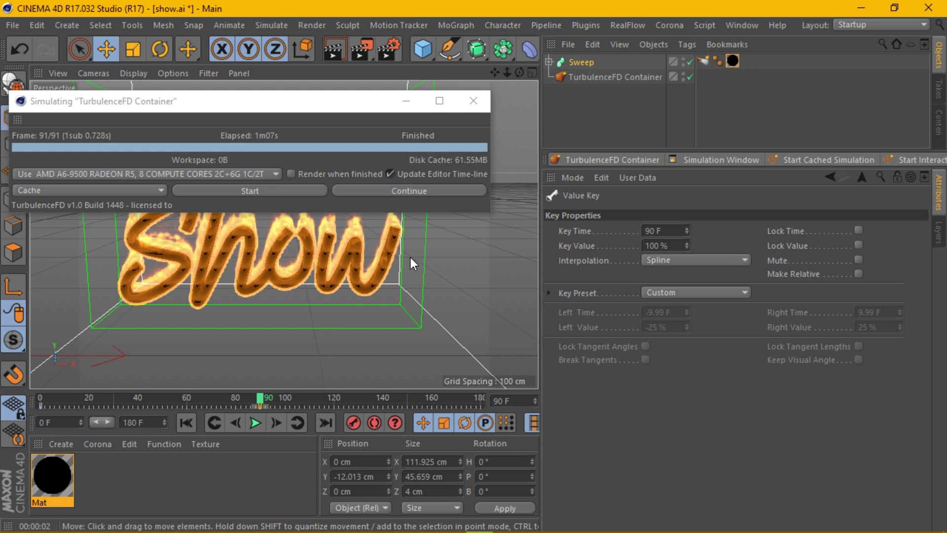
left_click_drag(357, 101, 558, 94)
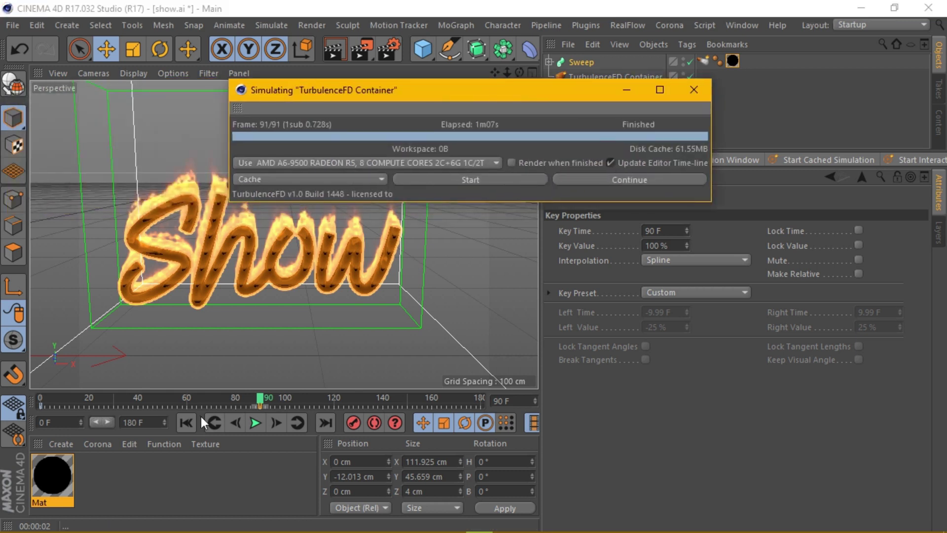
left_click(187, 422)
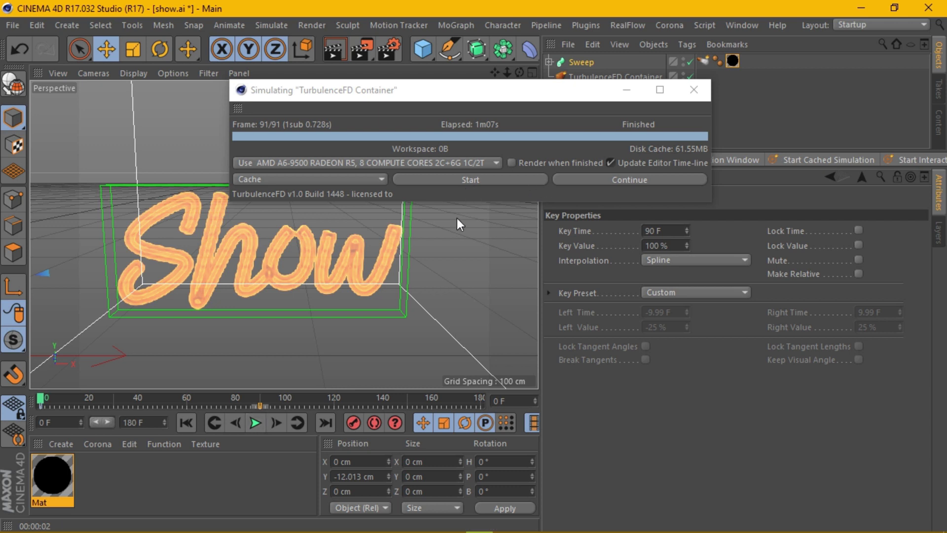
left_click(483, 181)
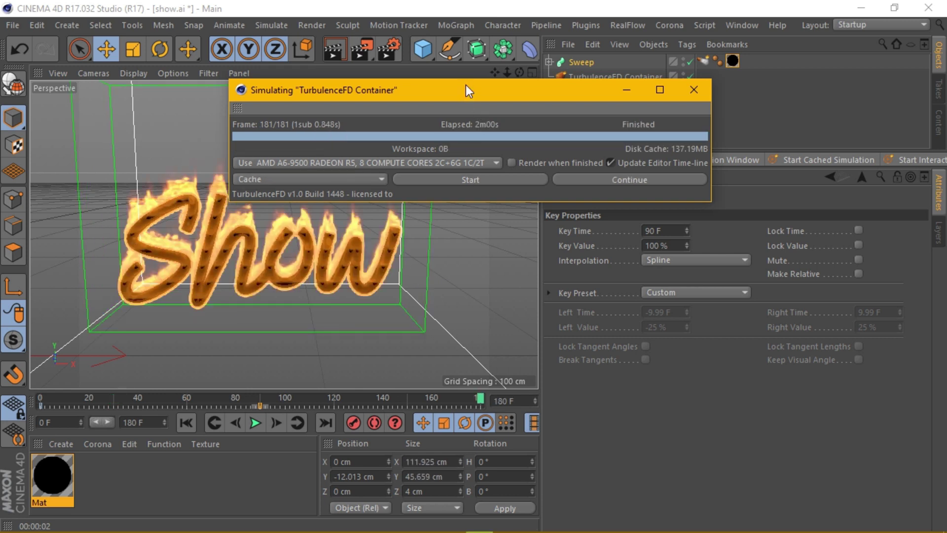
Play the re-simulated fire from the start, stop at frame 158, and render it in the viewport
left_click_drag(465, 84, 578, 85)
left_click(190, 419)
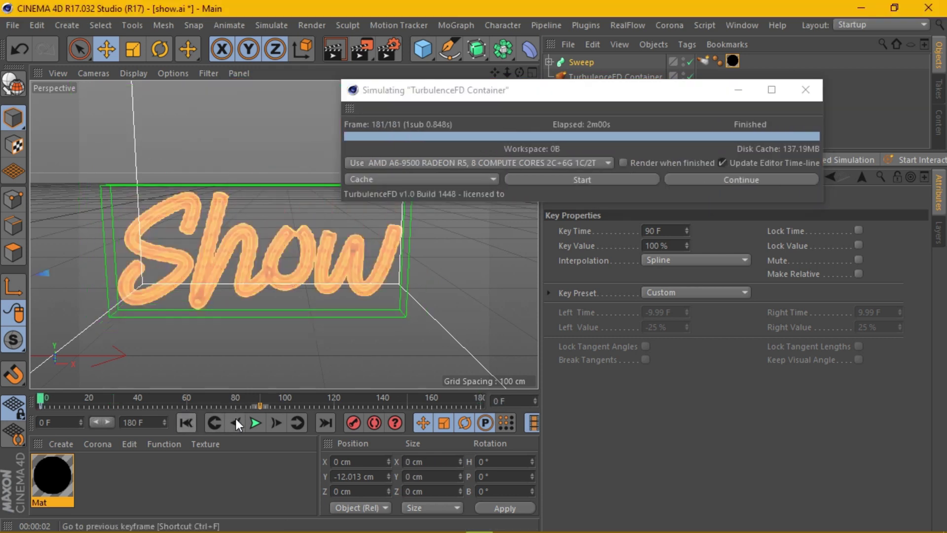
left_click(252, 420)
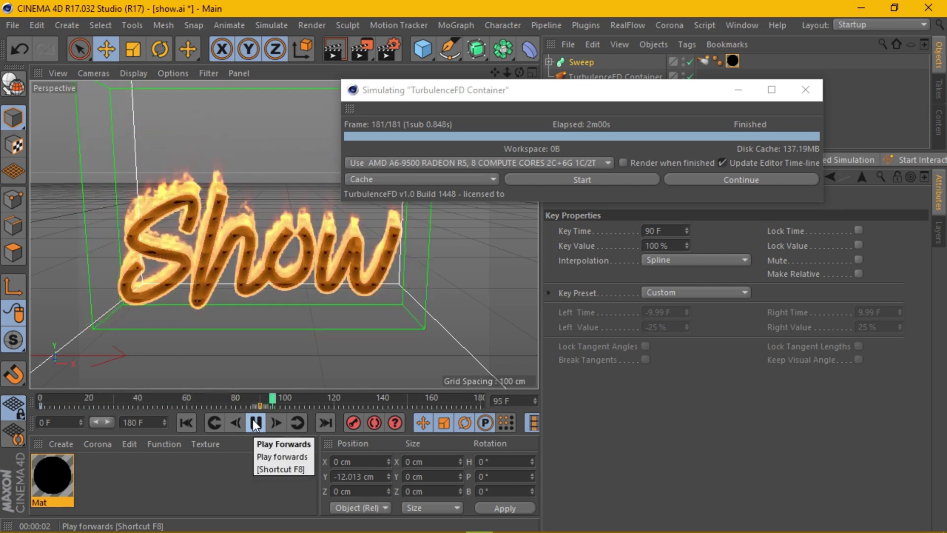
left_click_drag(510, 90, 652, 97)
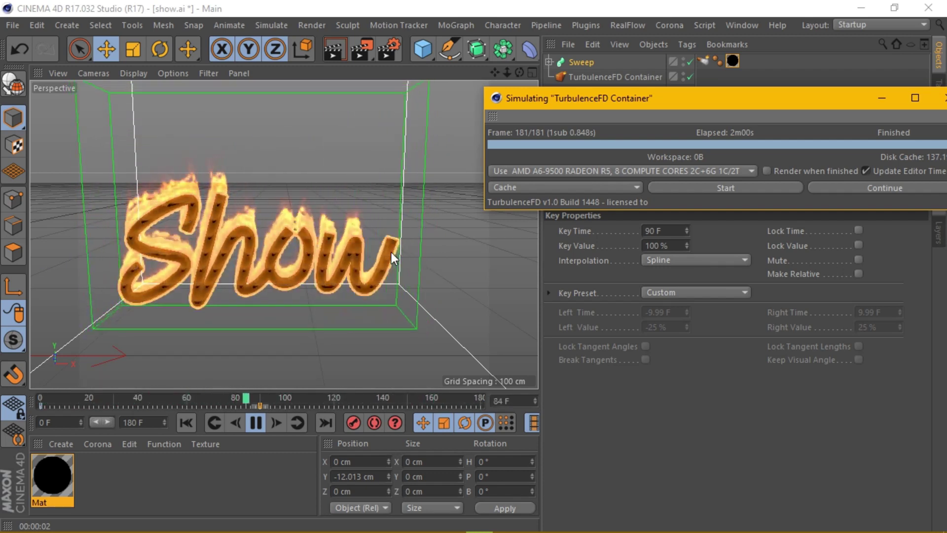
left_click(259, 423)
left_click(331, 45)
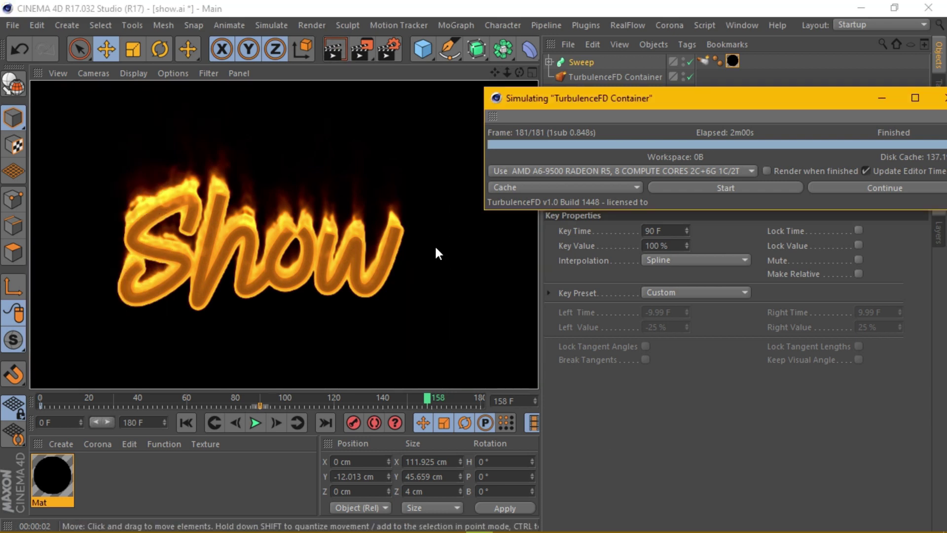
Set the render output to the HDV/HDTV 720 29.97 preset with Best anti-aliasing
left_click(388, 49)
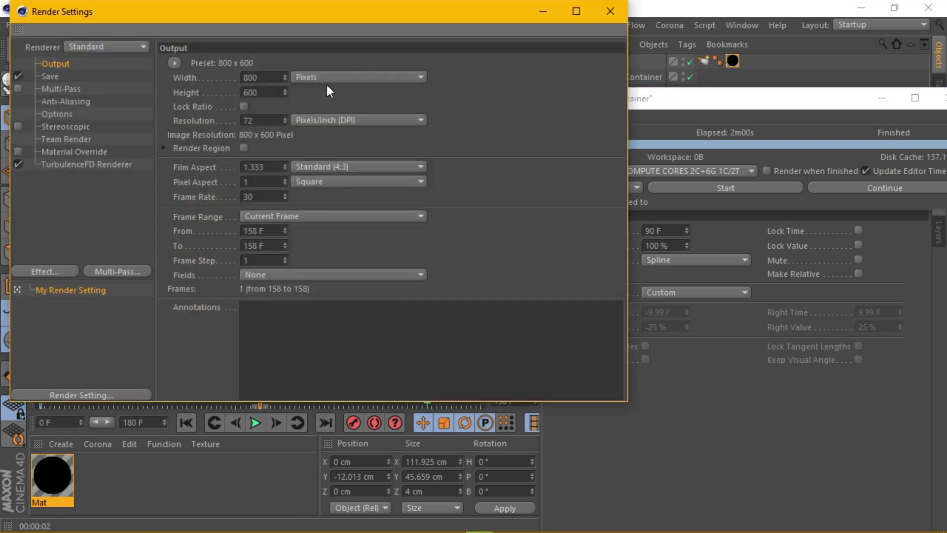
left_click(175, 63)
mouse_move(199, 108)
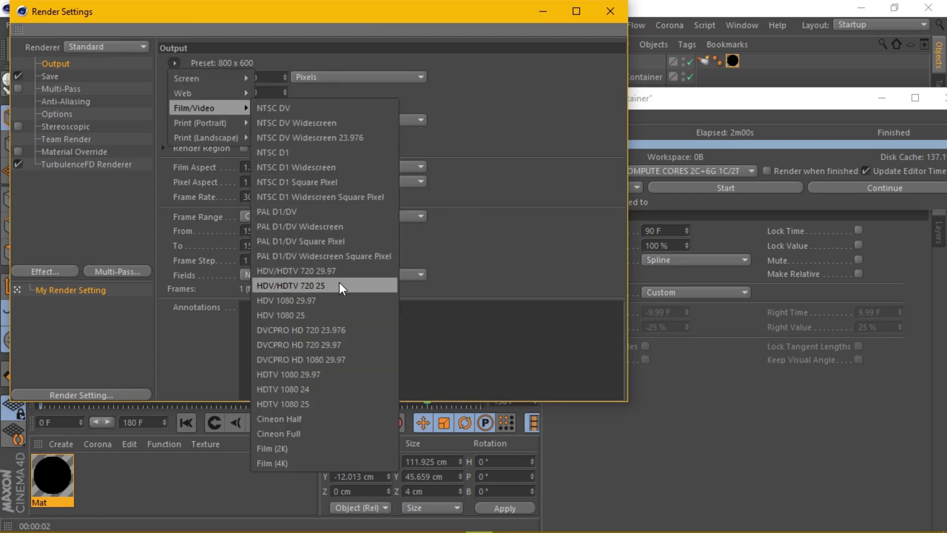
left_click(330, 271)
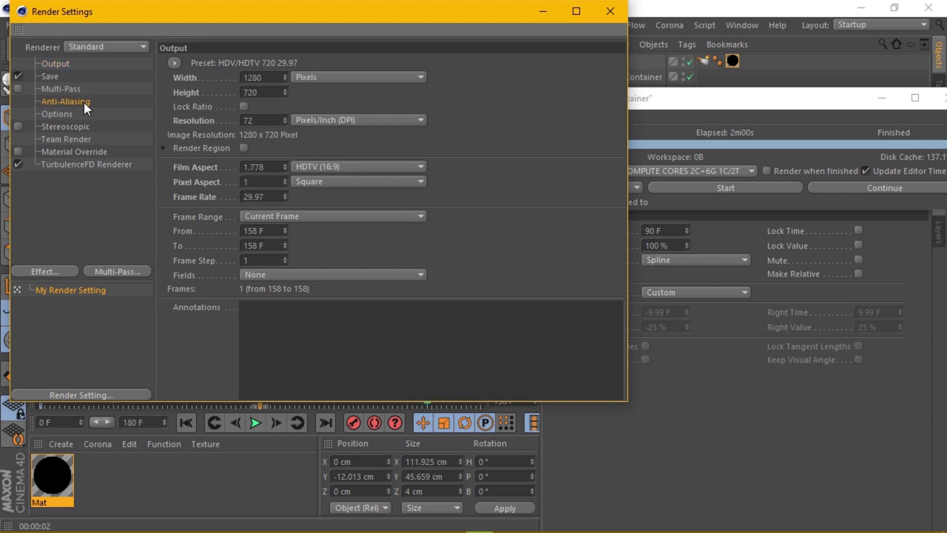
left_click(69, 101)
left_click(311, 63)
left_click(315, 107)
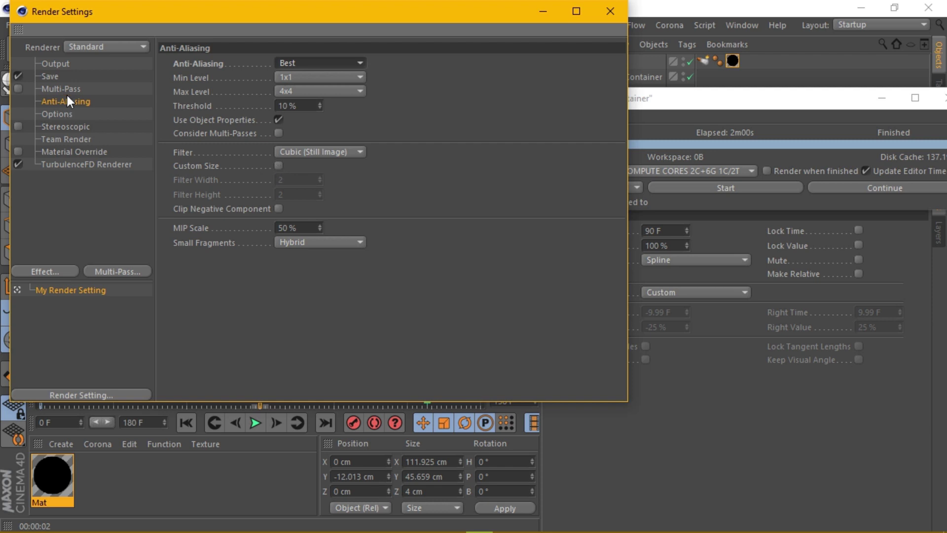
Save the render as an AVI Movie with an alpha channel
left_click(50, 77)
left_click(325, 105)
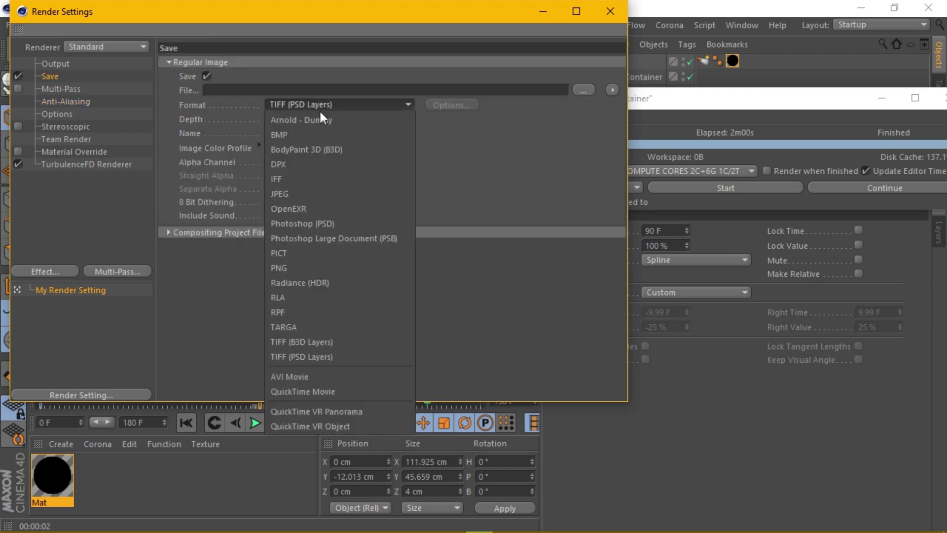
left_click(321, 374)
left_click(268, 162)
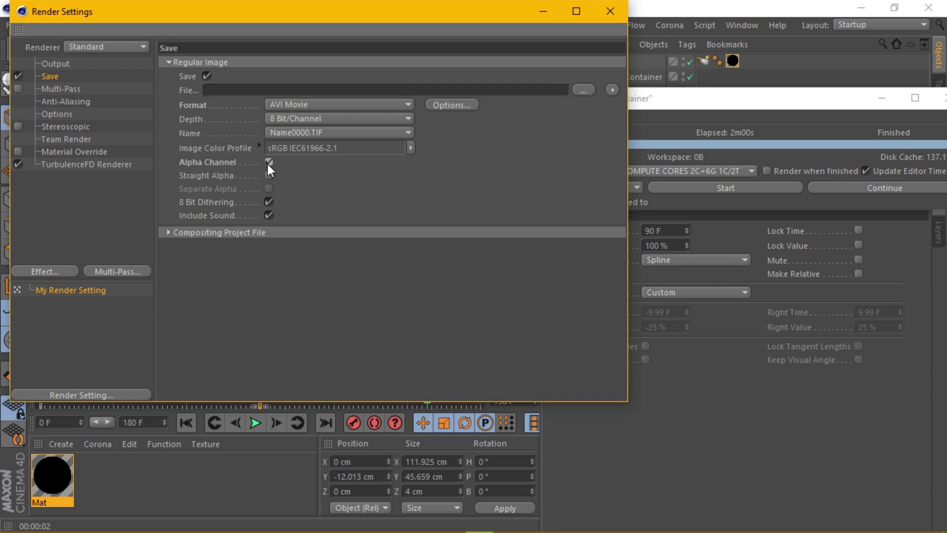
left_click(78, 102)
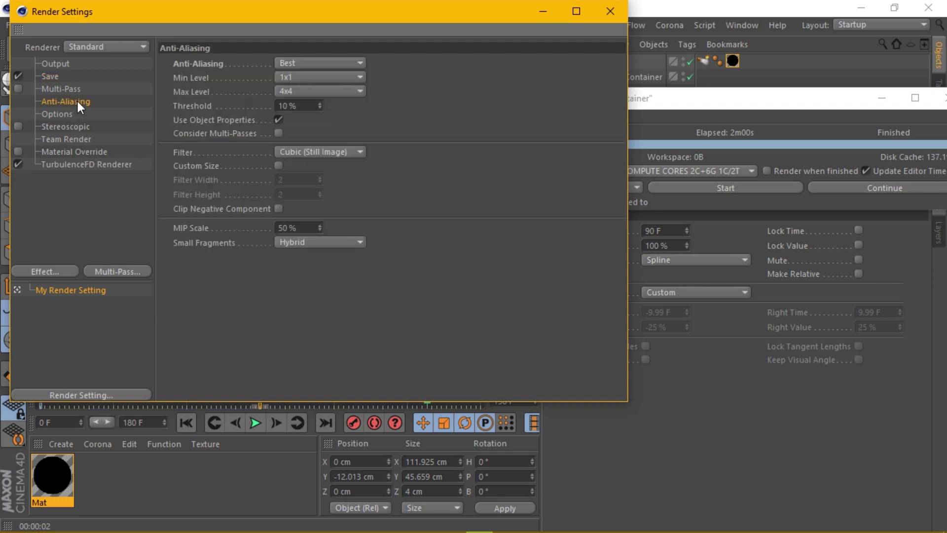
left_click(52, 77)
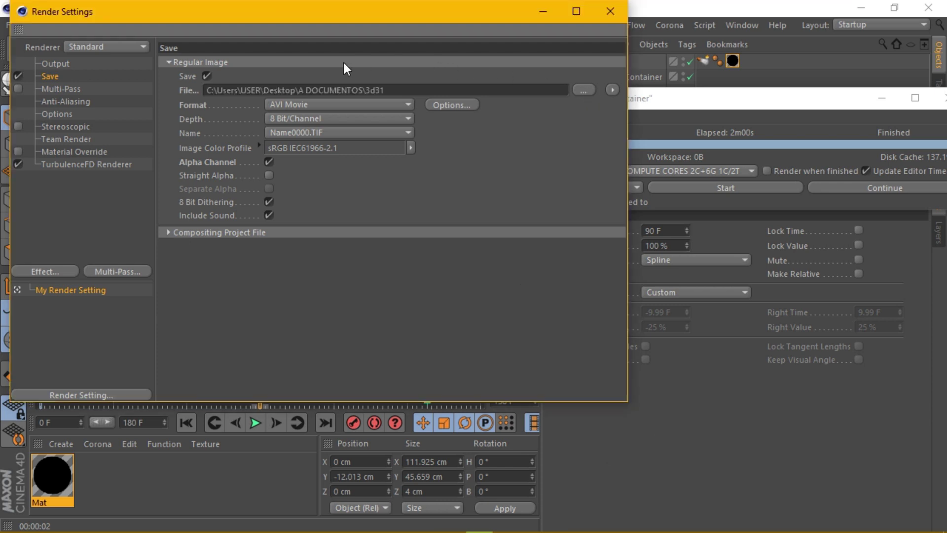
Set the frame range to All Frames (0 to 180) and close the render settings
left_click(61, 64)
left_click(361, 215)
left_click(298, 261)
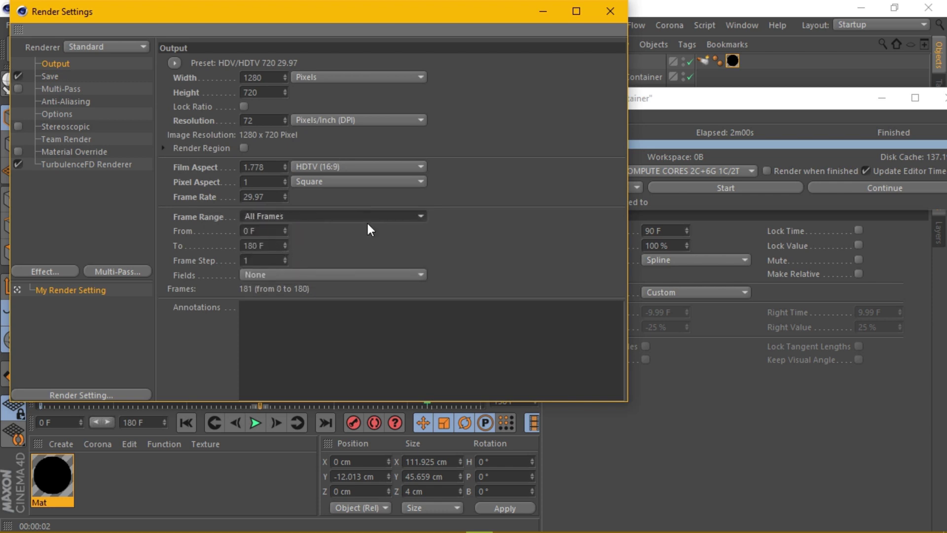
left_click(608, 16)
left_click_drag(720, 102, 492, 99)
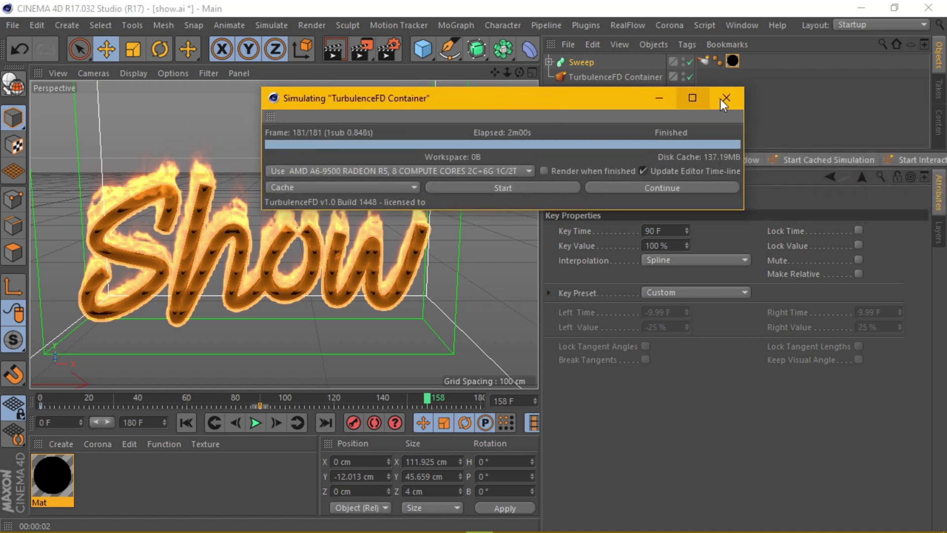
Close the finished simulation window, orbit to a lower angle, and render a preview of the burning text
left_click(723, 97)
mouse_move(549, 147)
left_mouse_down()
mouse_move(602, 153)
mouse_move(578, 153)
left_mouse_up()
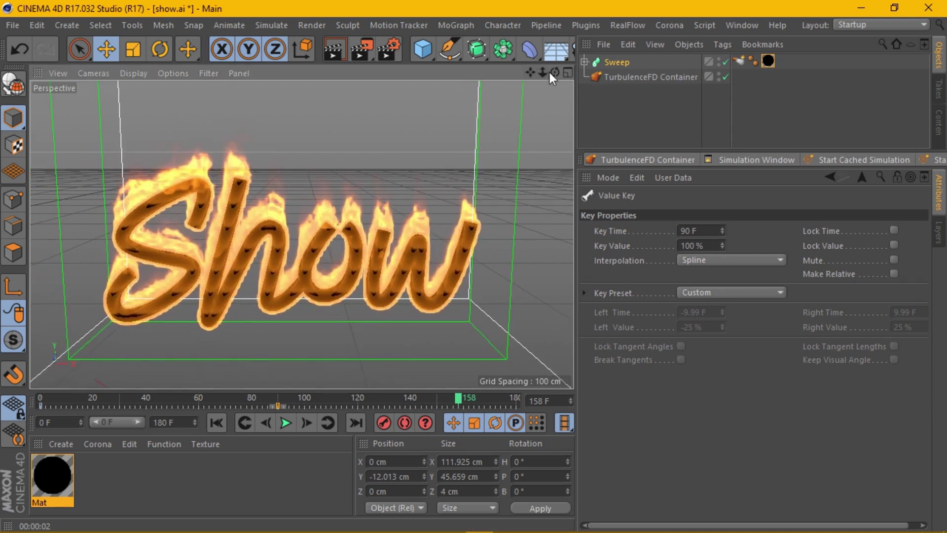
left_click_drag(549, 70, 563, 76)
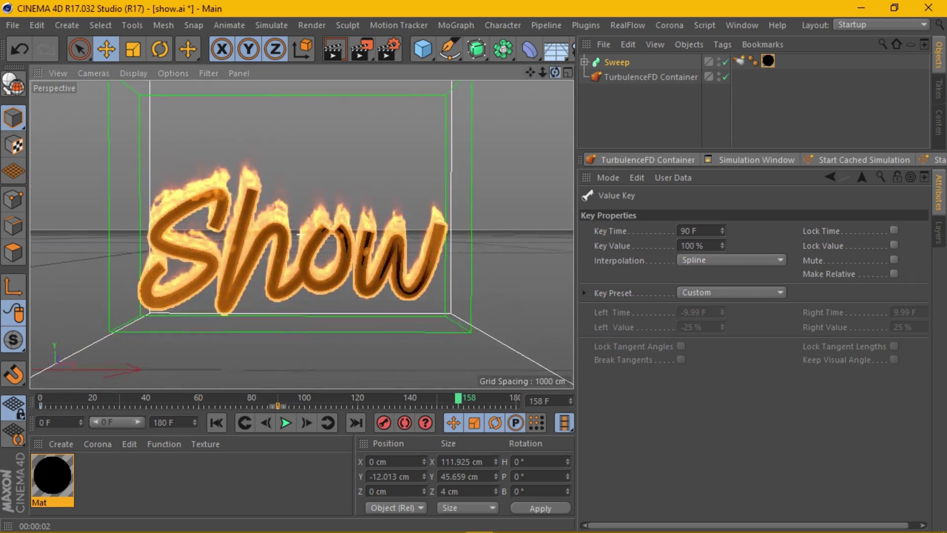
left_click_drag(555, 72, 488, 72)
left_click(336, 54)
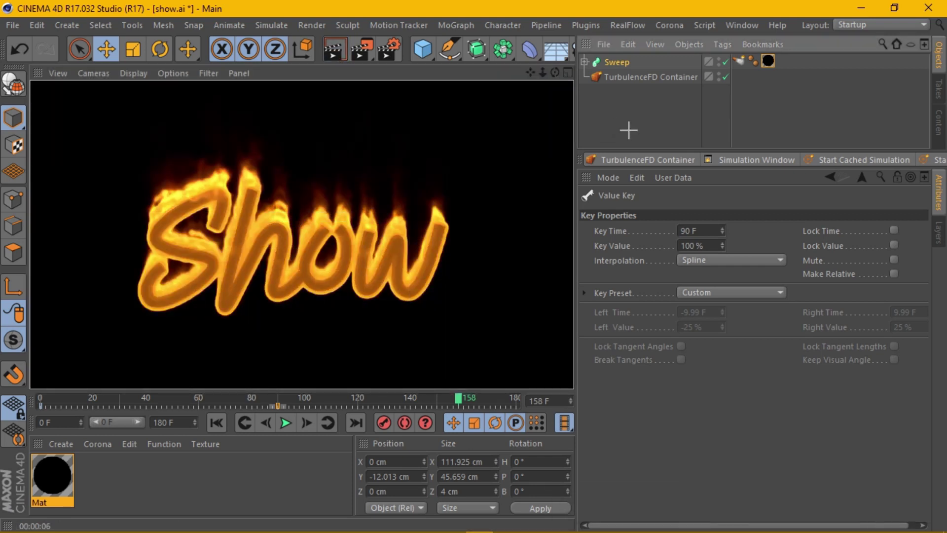
mouse_move(542, 72)
left_mouse_down()
mouse_move(531, 79)
mouse_move(563, 79)
mouse_move(532, 74)
left_mouse_up()
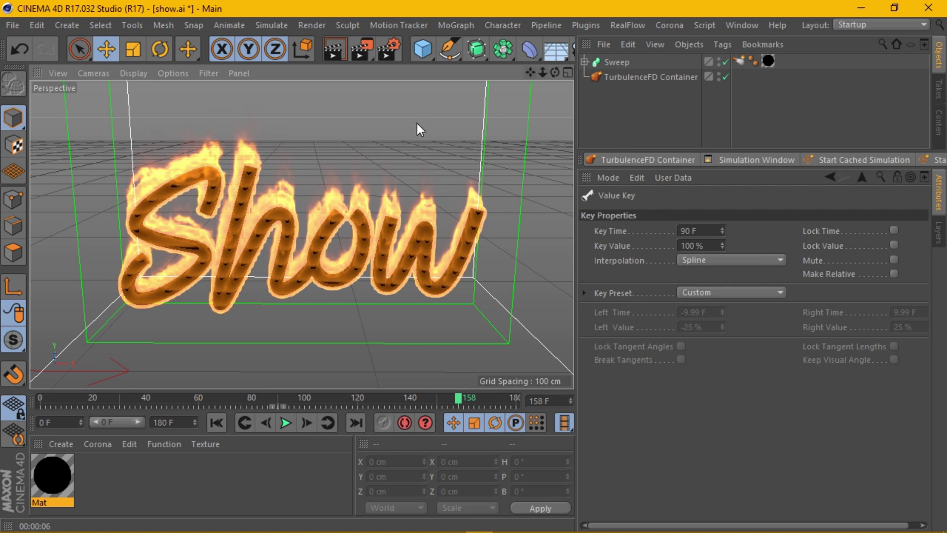
Play the animation from the start and stop it back at frame 0
left_click(223, 420)
left_click(279, 422)
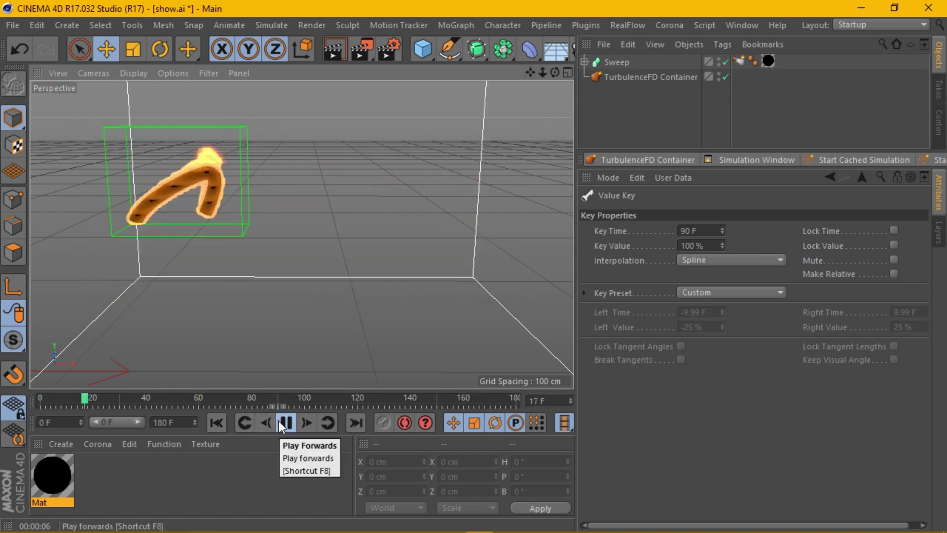
left_click(217, 423)
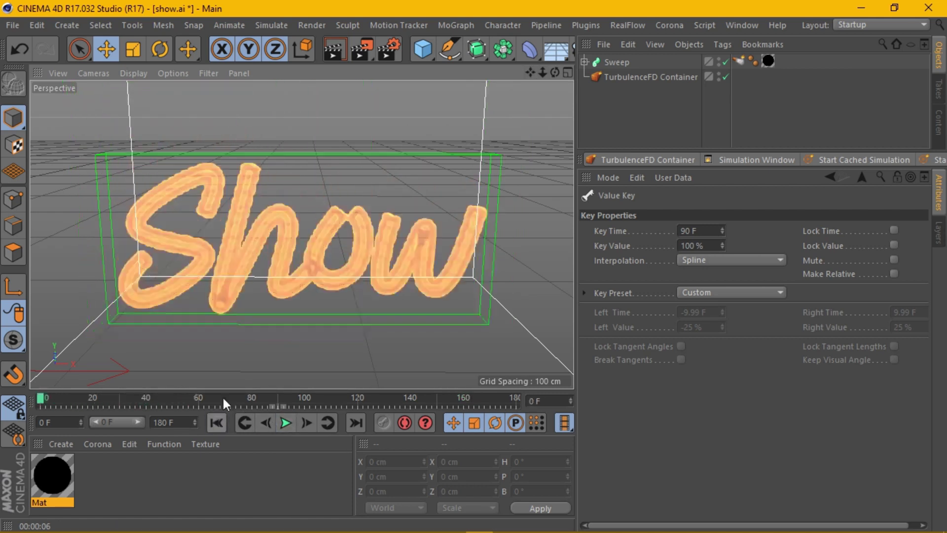
left_click_drag(576, 95, 644, 95)
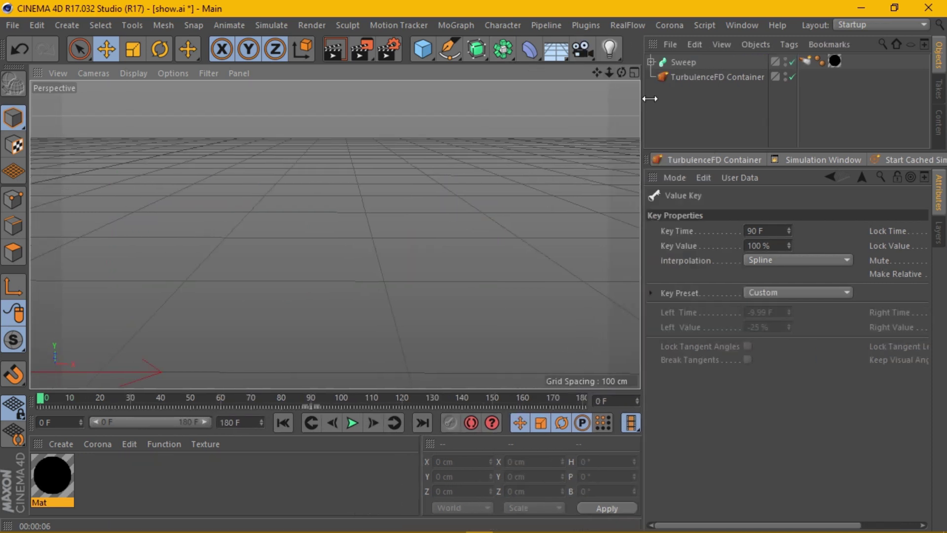
Add an omni light with Shadow Maps (Soft) shadows
left_click(610, 49)
left_click(662, 76)
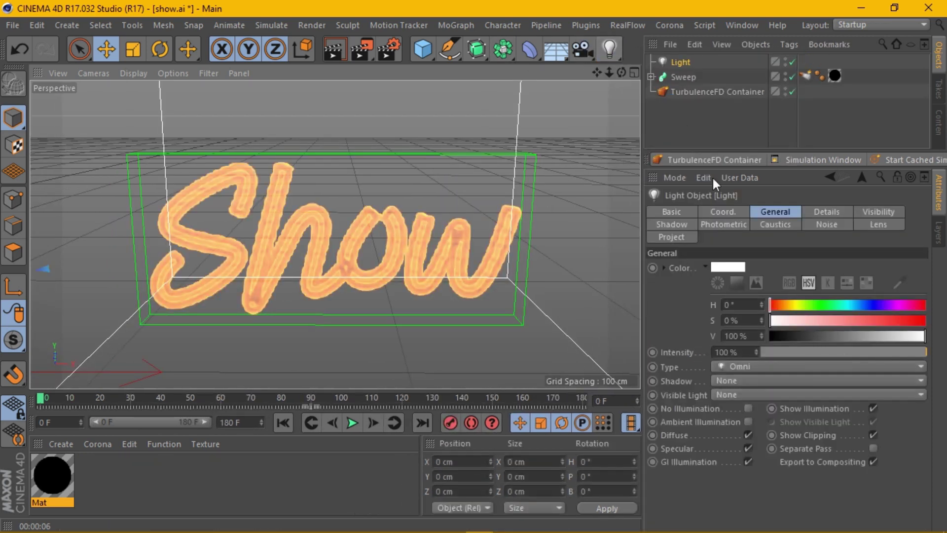
left_click(753, 380)
left_click(750, 410)
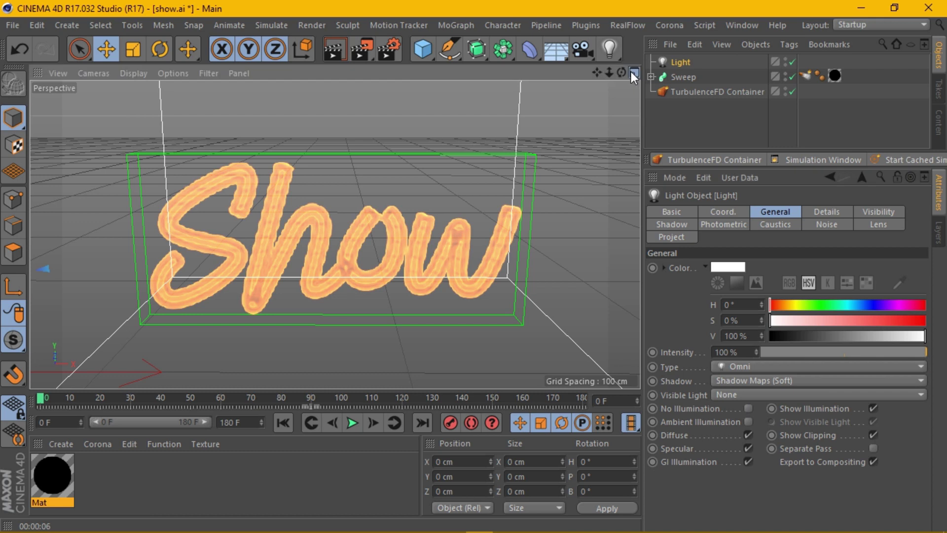
In the four-view layout, move the light to about X 215, Y 101, Z −149 cm
left_click(634, 73)
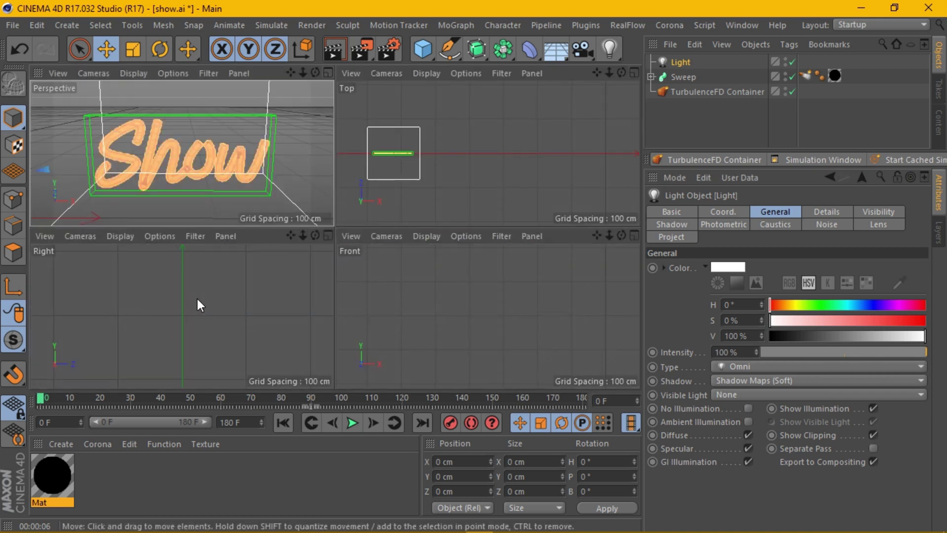
middle_click_drag(200, 298, 215, 298, "alt")
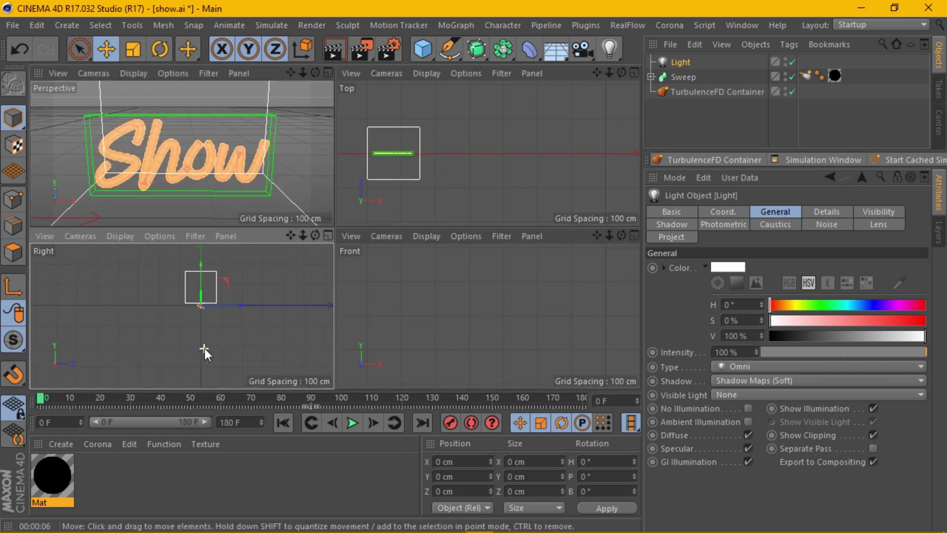
left_click_drag(220, 295, 188, 295)
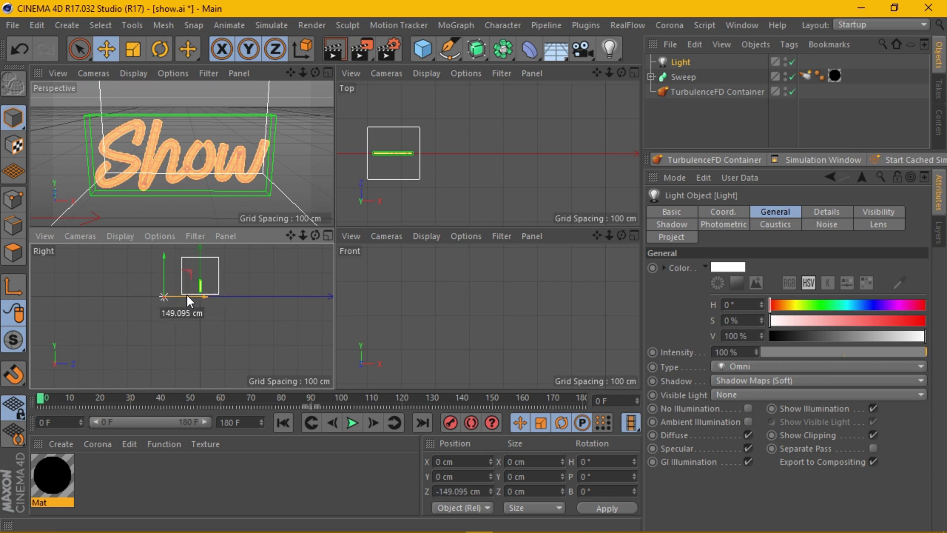
scroll(234, 274, "up", 3)
left_click_drag(73, 311, 76, 286)
scroll(513, 276, "down", 3)
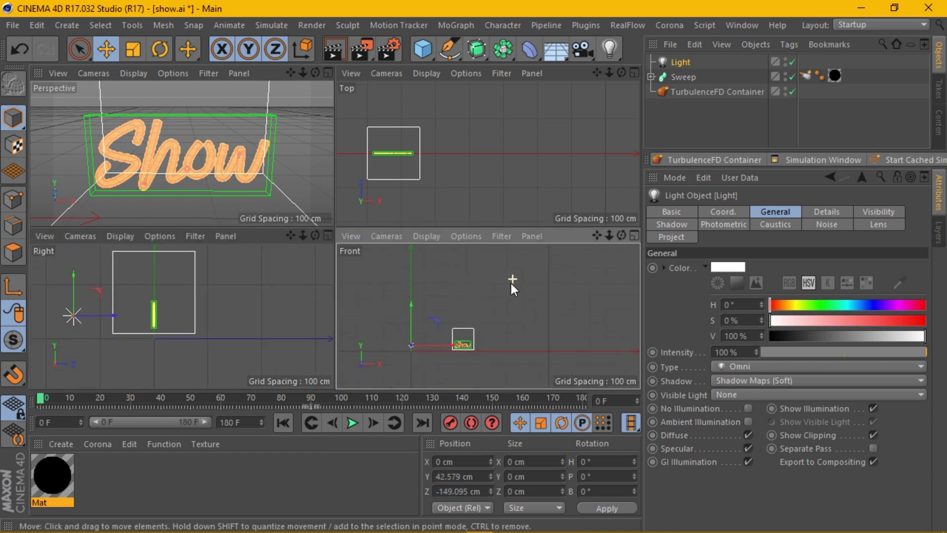
scroll(463, 353, "up", 2)
mouse_move(400, 327)
left_mouse_down()
mouse_move(457, 332)
mouse_move(425, 291)
left_mouse_up()
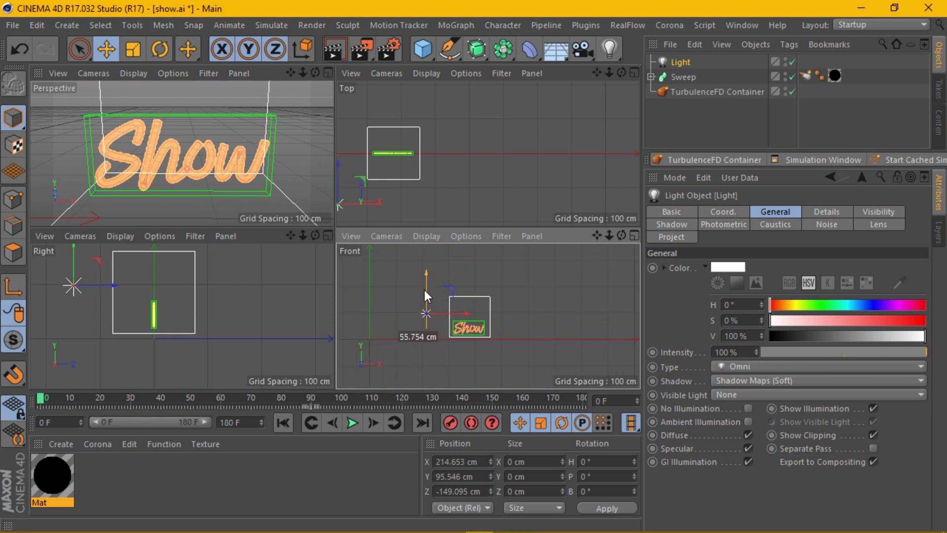
Render a test frame in the single perspective view and select the TurbulenceFD Container
left_click(328, 73)
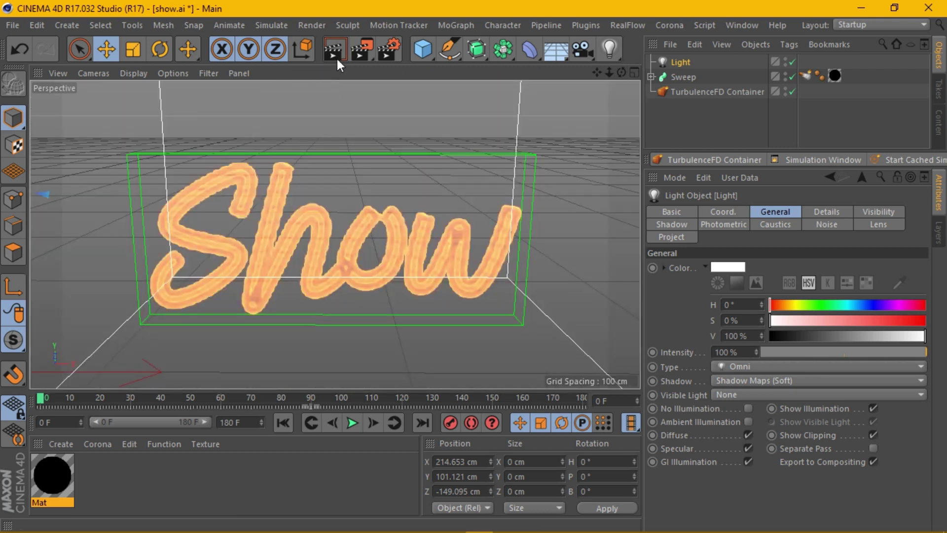
left_click(342, 55)
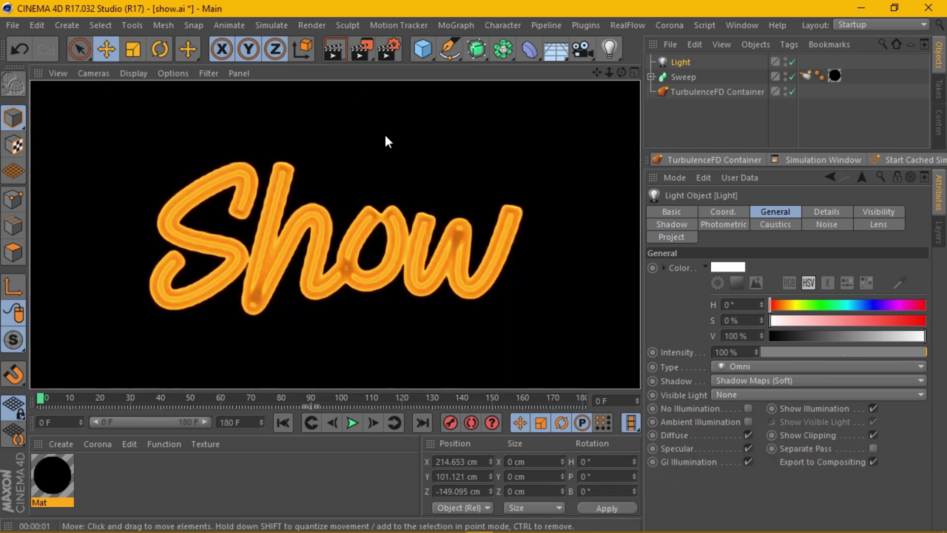
left_click(312, 262)
Run the fire simulation from the start to frame 93 and render the lit flaming 'Show' text
left_click(342, 422)
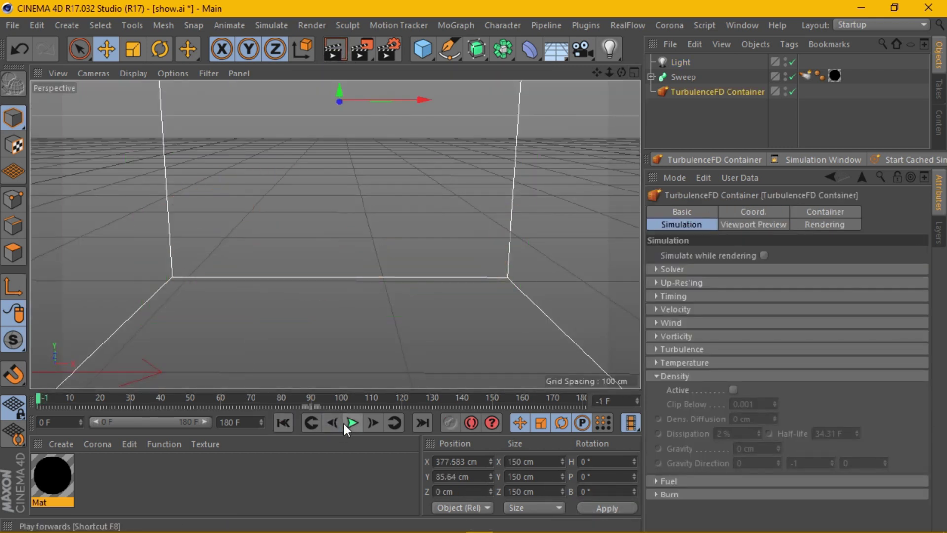
left_click(348, 424)
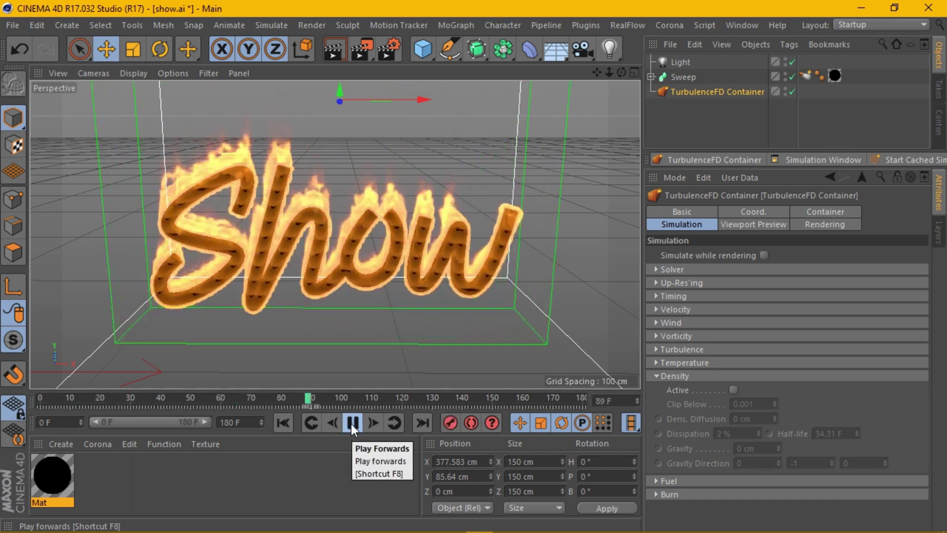
left_click(351, 424)
left_click(336, 45)
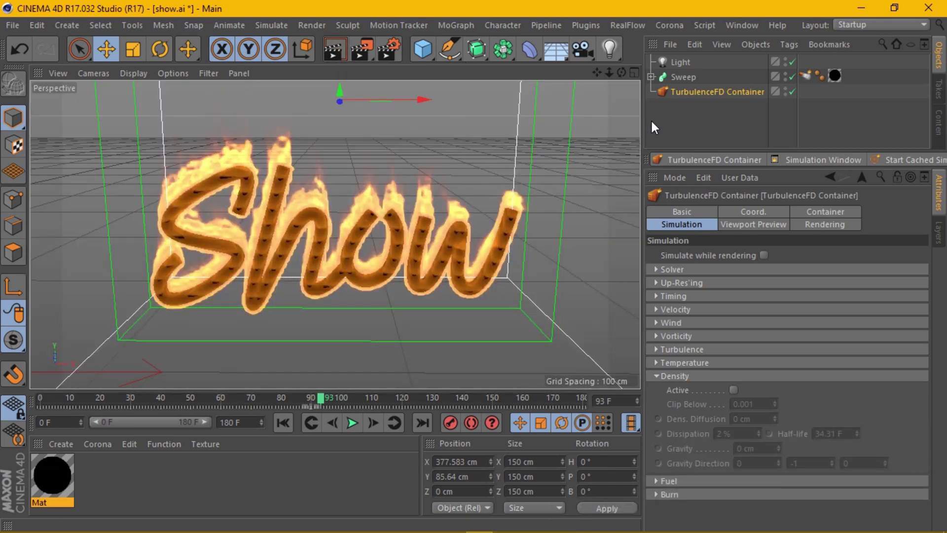
left_click_drag(651, 117, 585, 113)
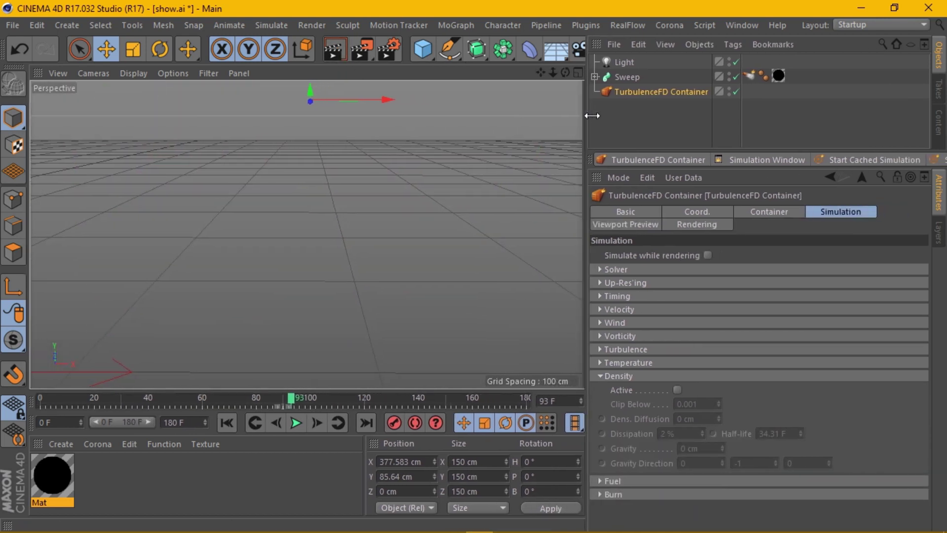
middle_click_drag(302, 236, 305, 235, "alt")
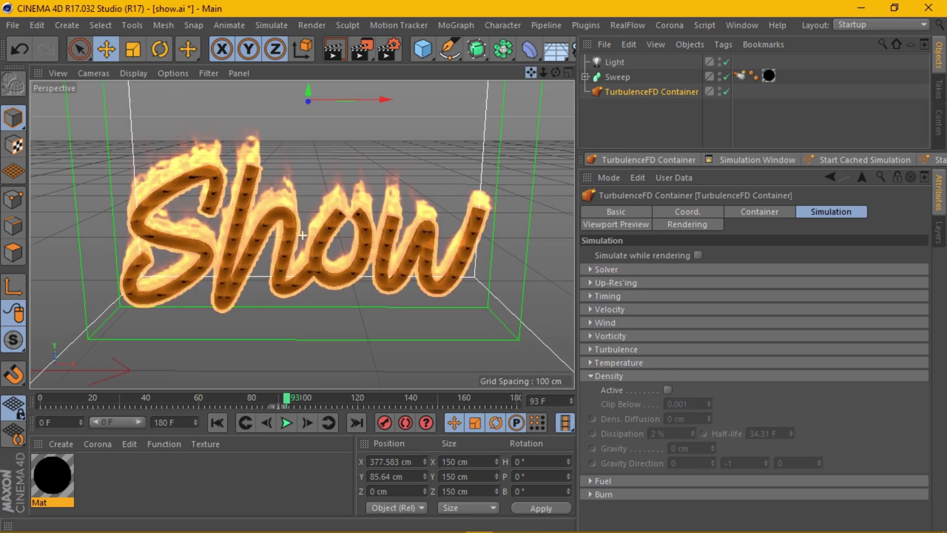
left_click_drag(532, 73, 547, 72)
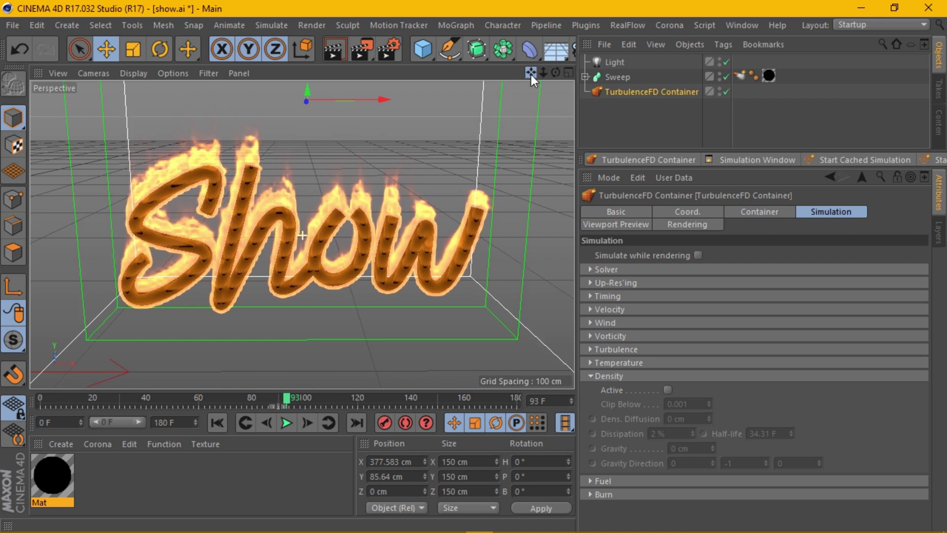